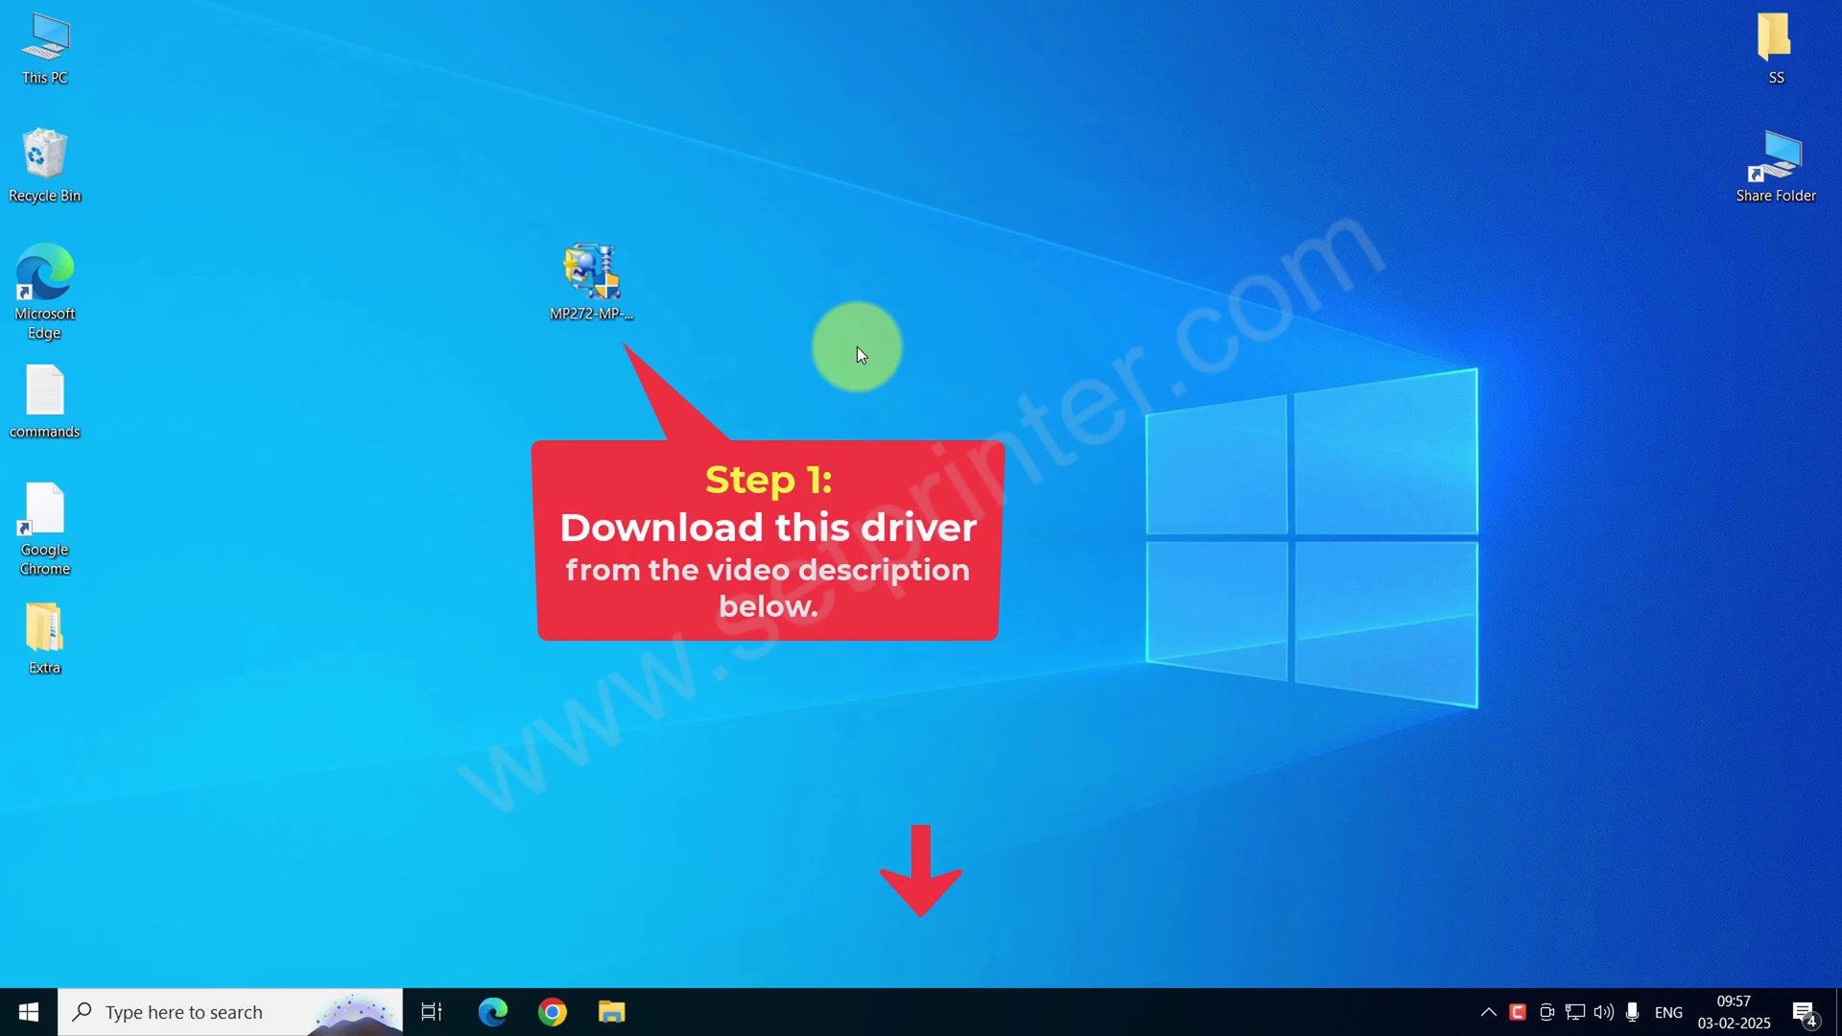
Run the downloaded MP272 driver file from the desktop using its right-click Open command.
click(580, 288)
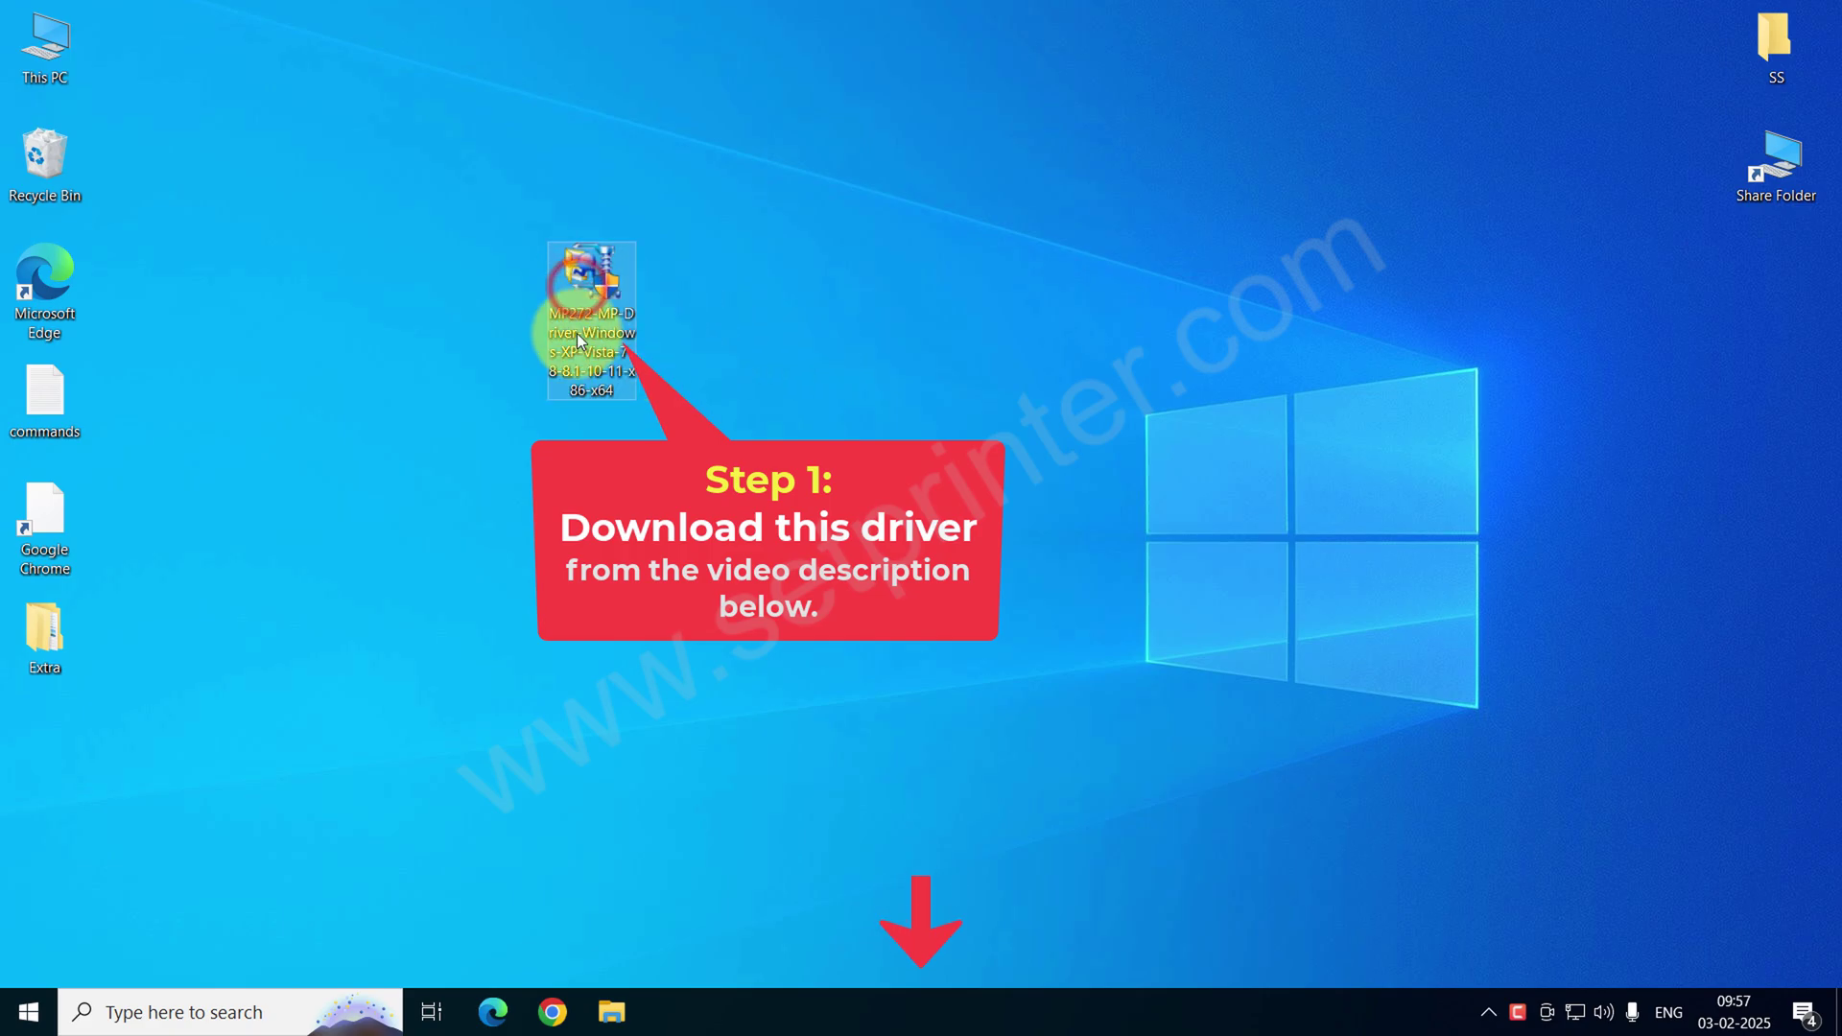
click(906, 409)
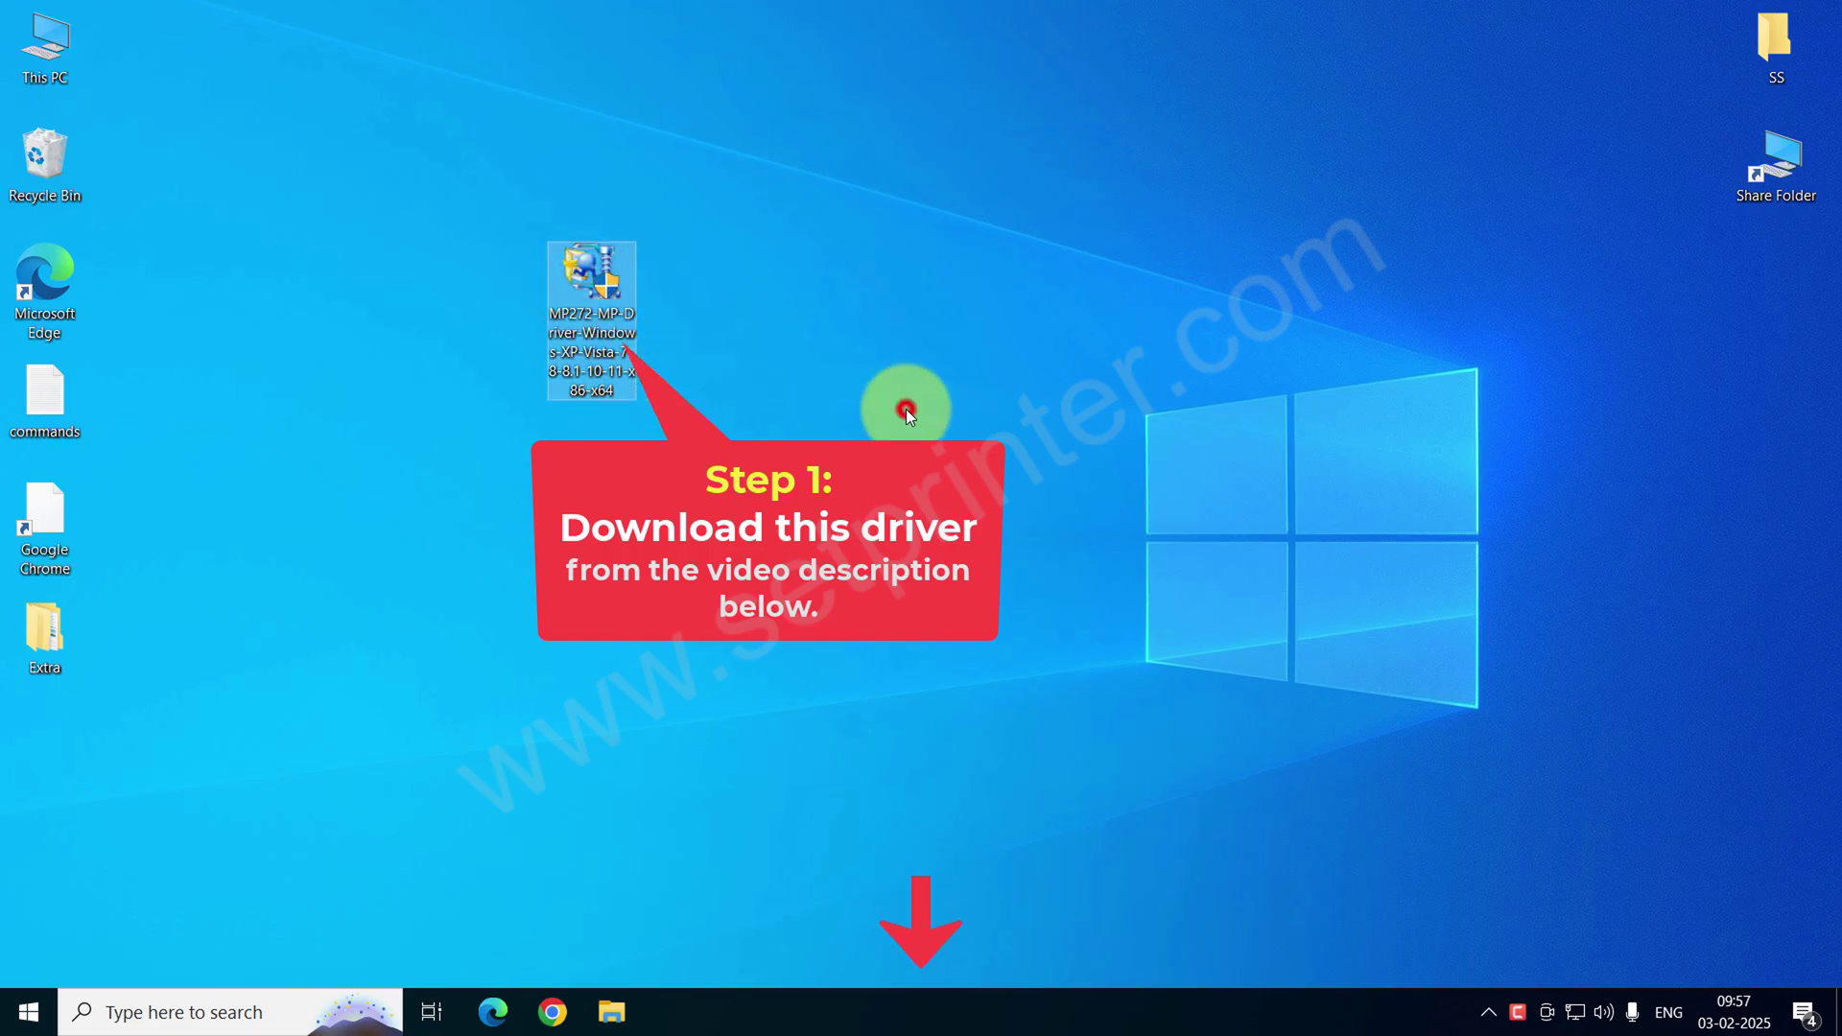
double_click(616, 296)
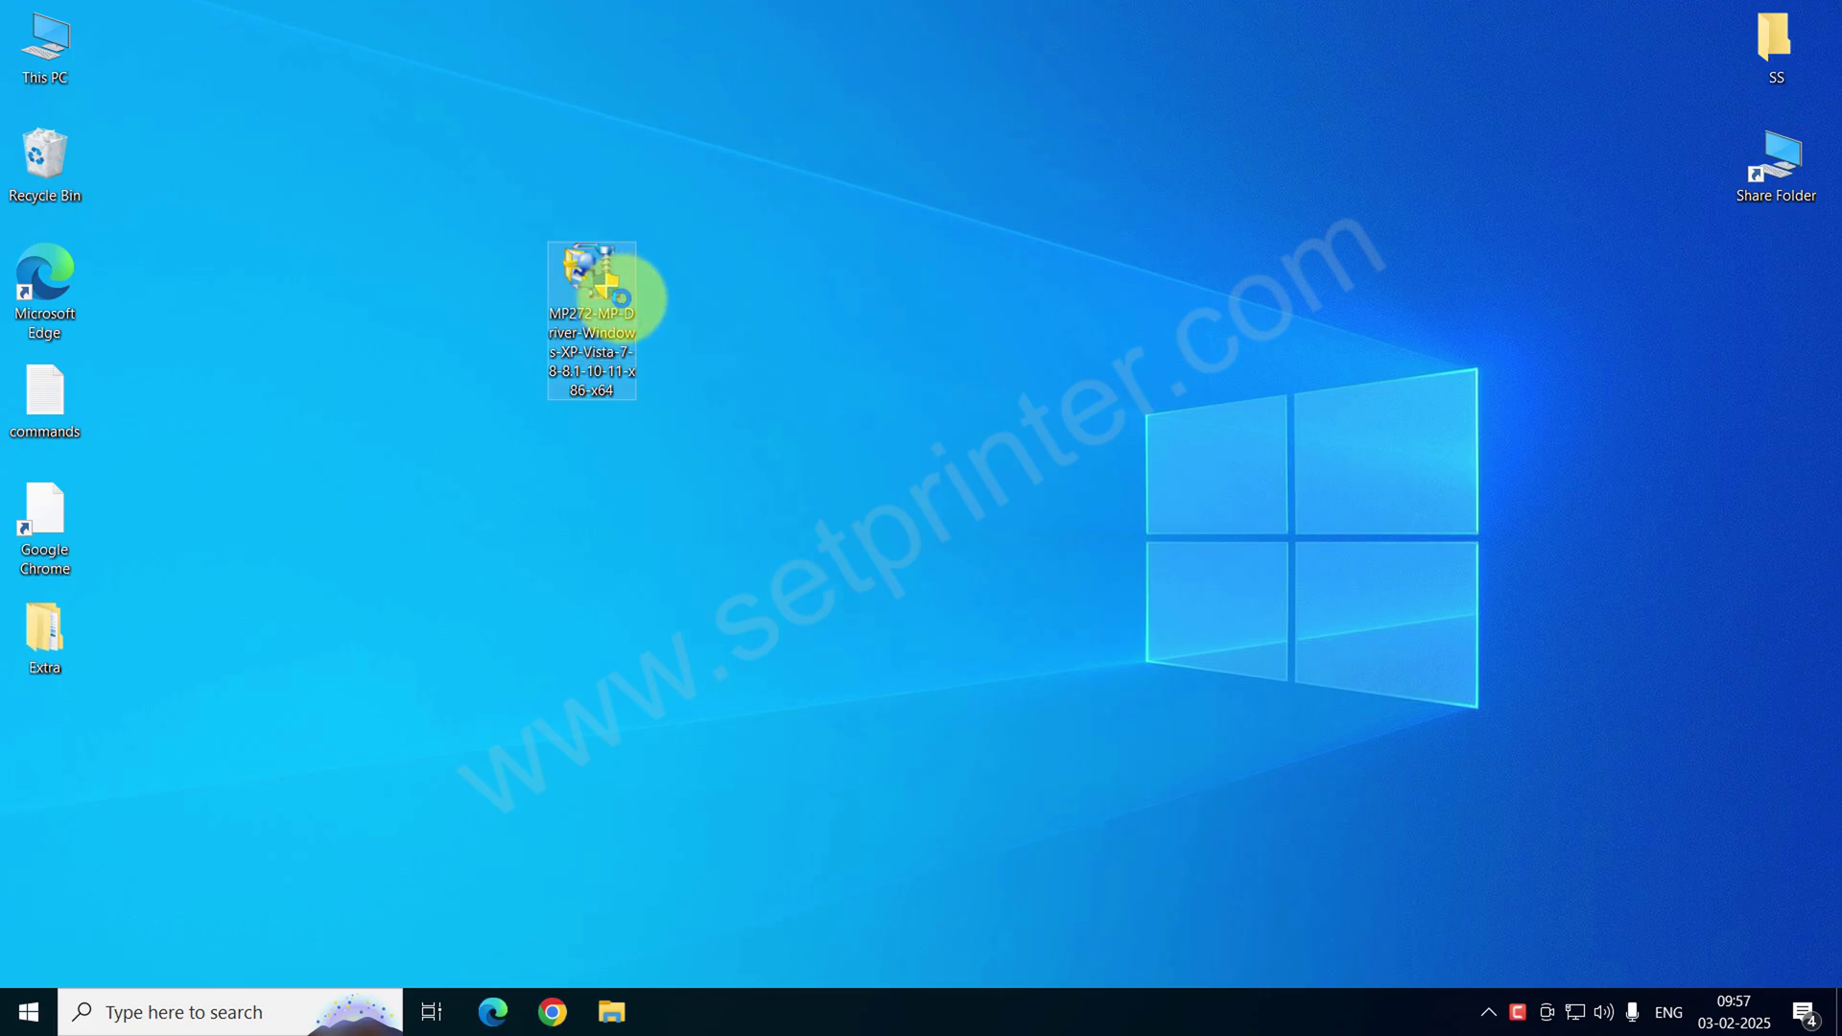
right_click(622, 298)
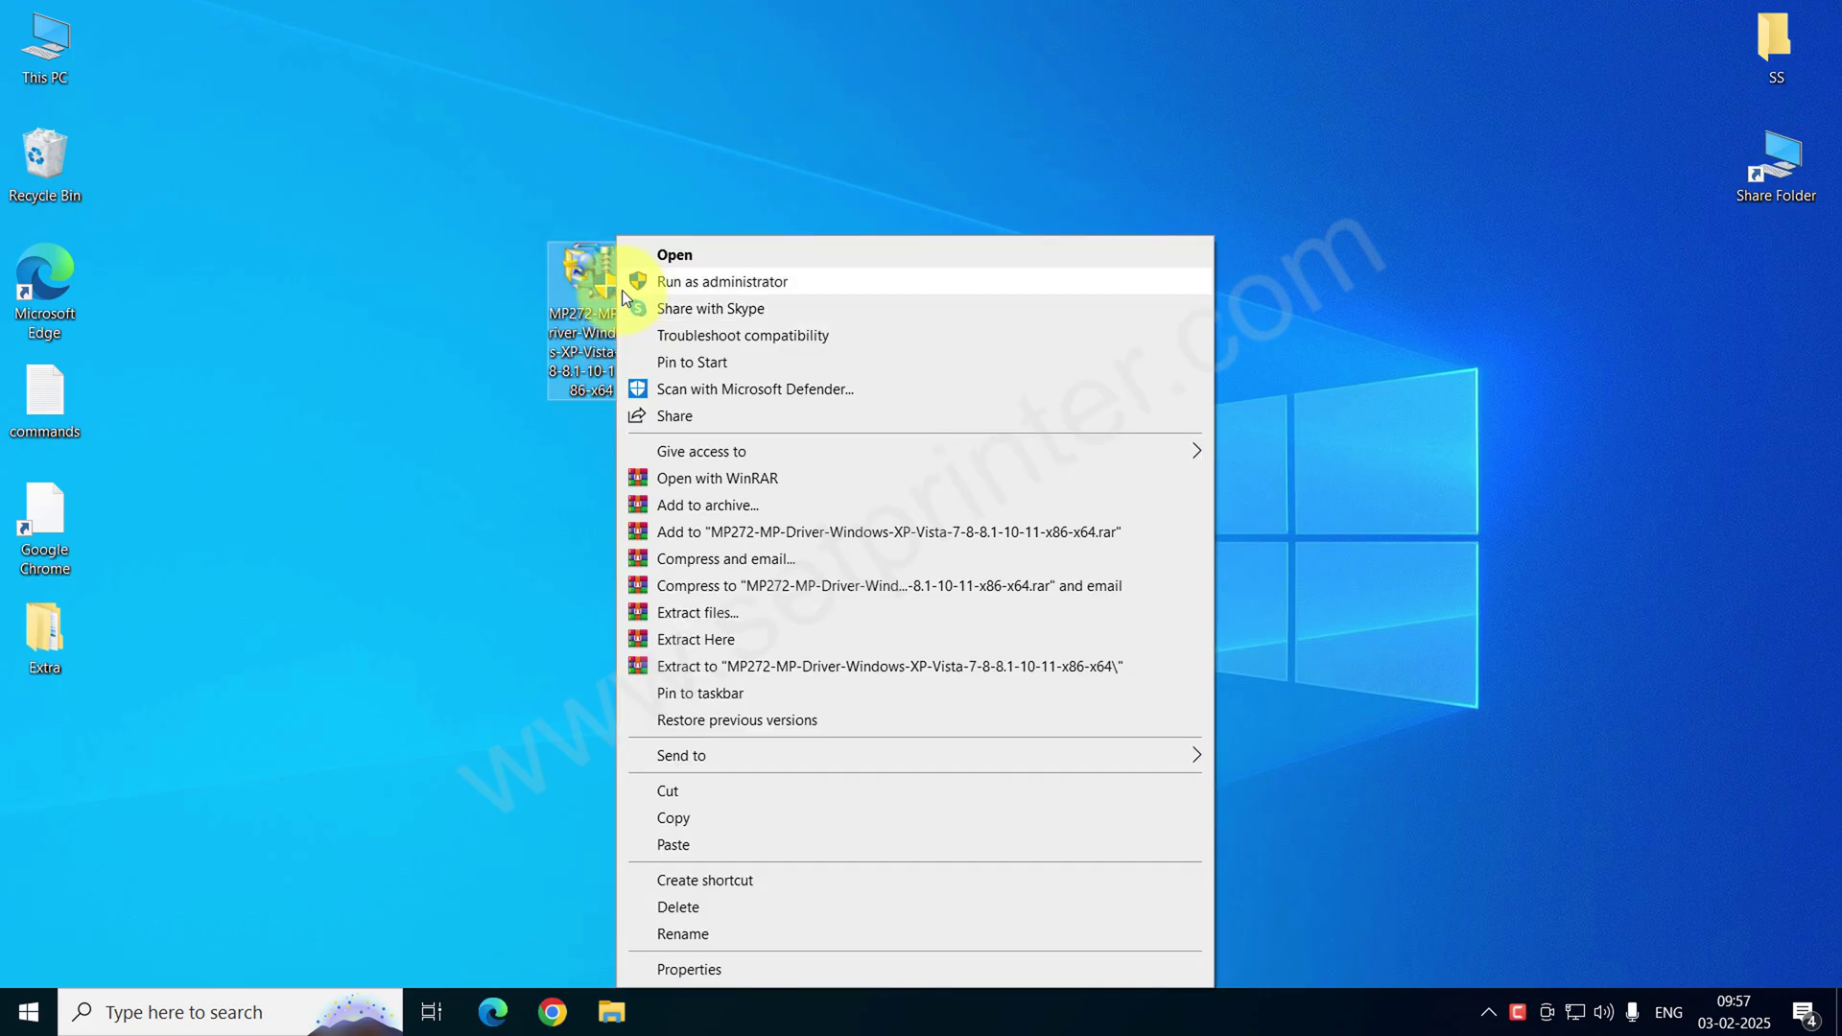
click(669, 257)
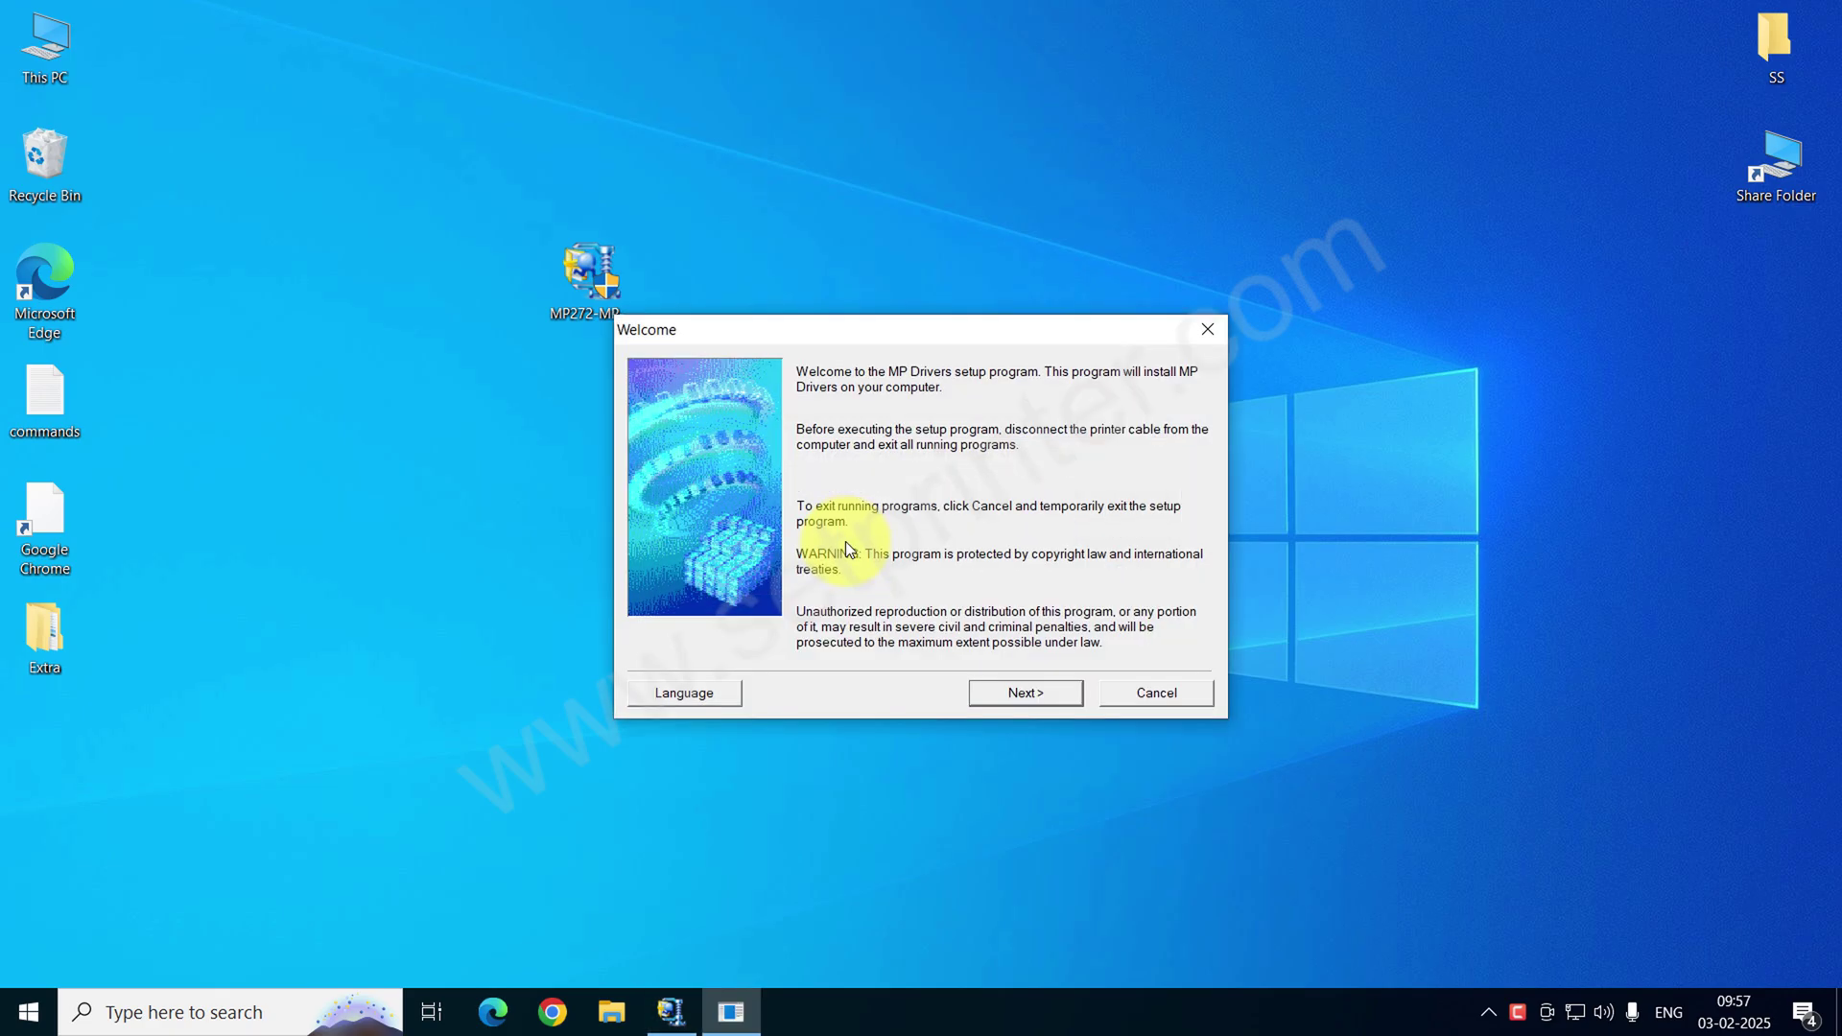
Pass Welcome, keep the USA, Canada, Latin America region, and accept the licence agreement.
click(1056, 695)
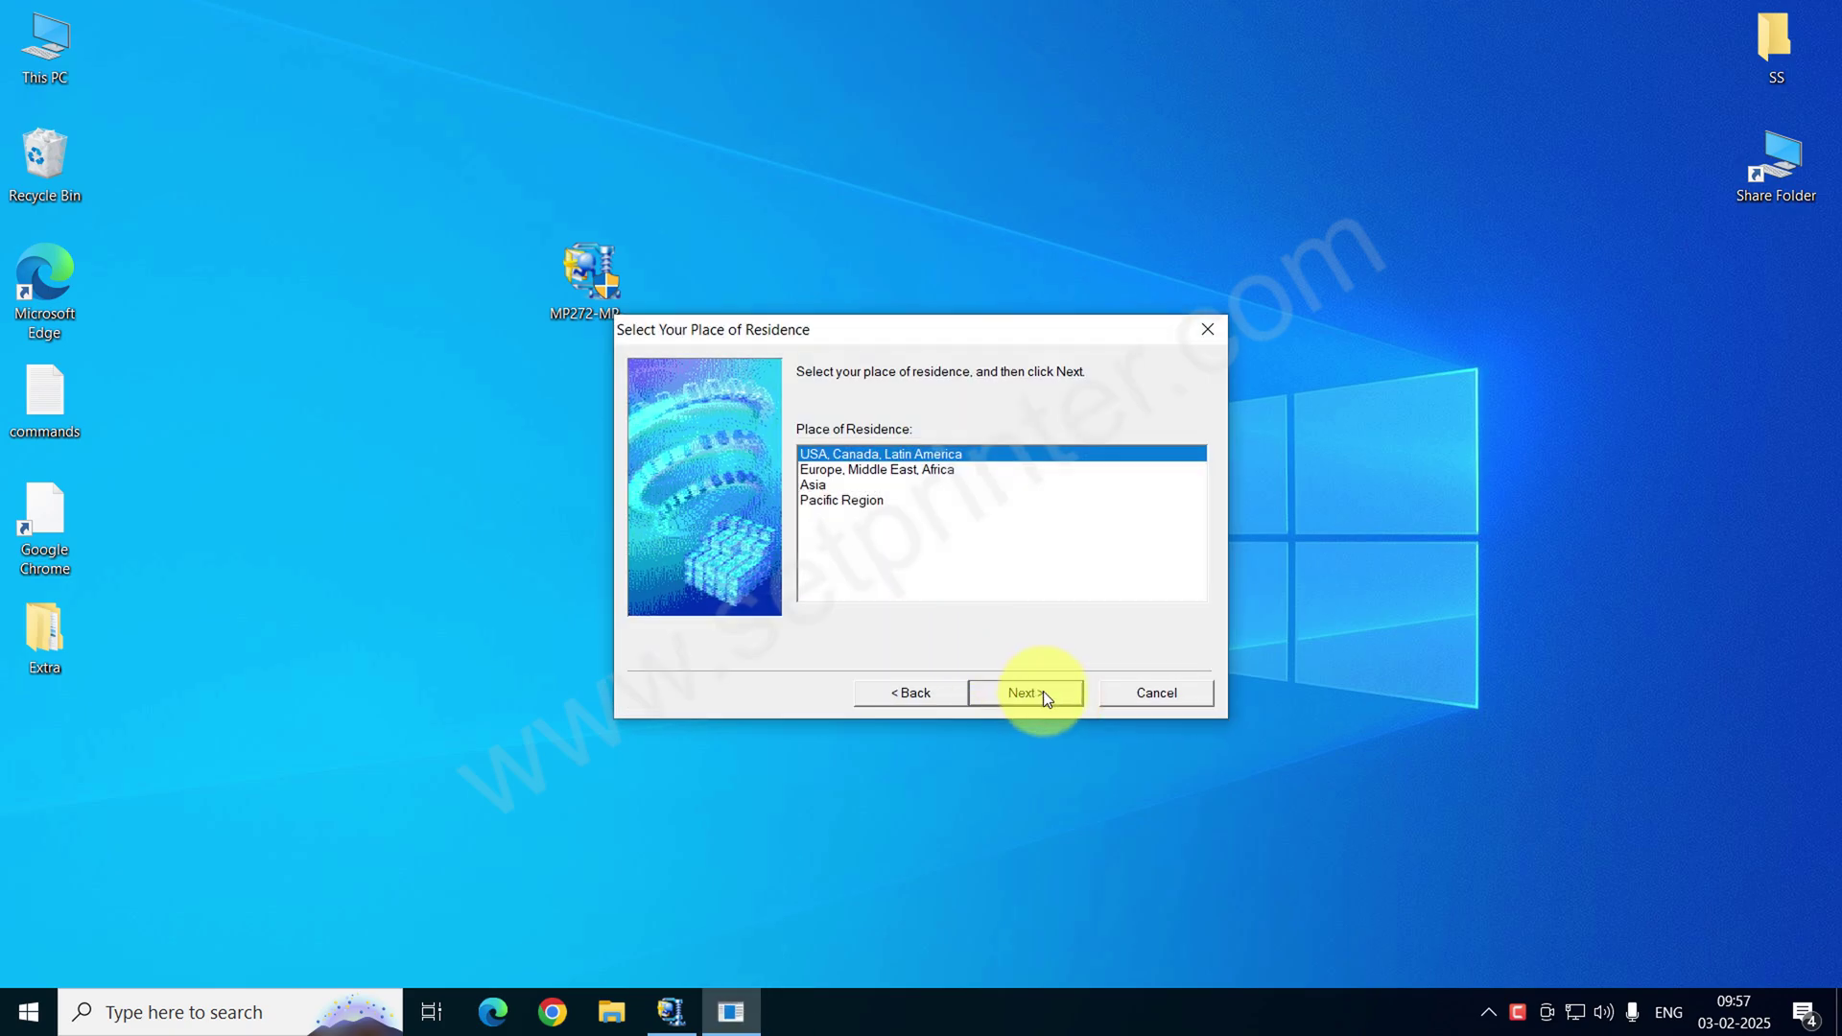
click(1044, 692)
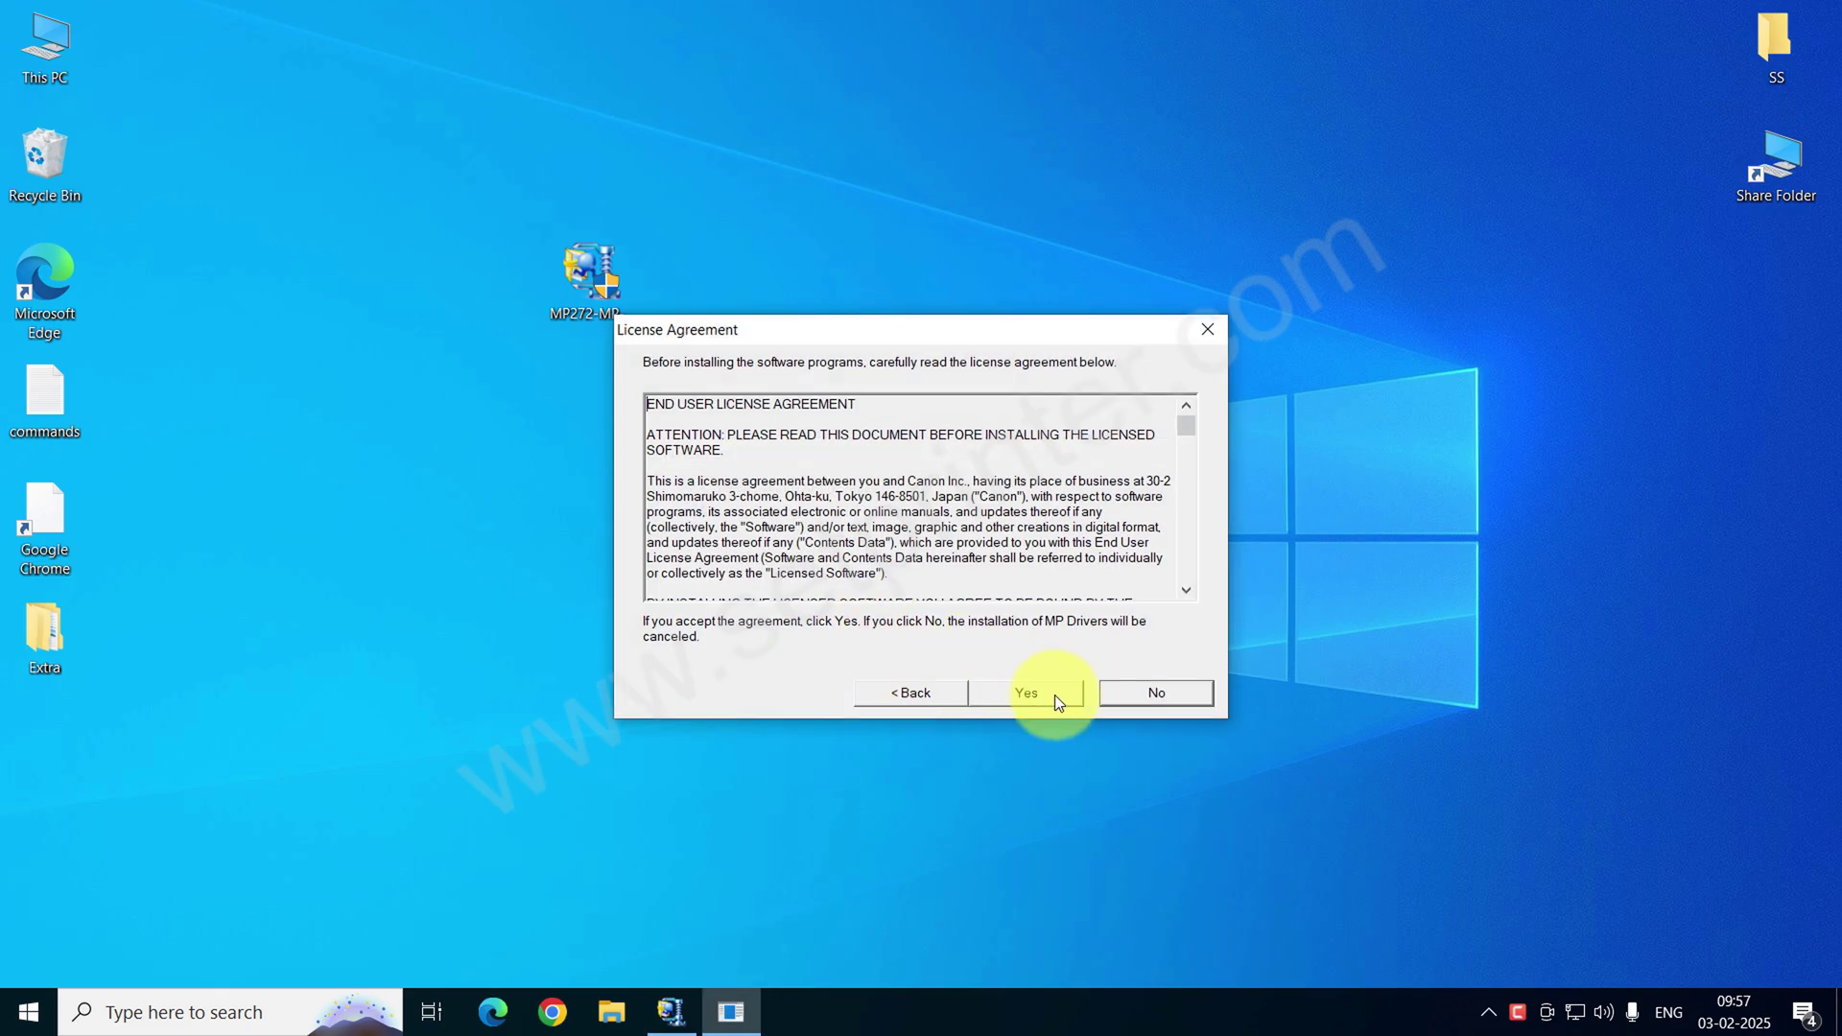
click(1048, 695)
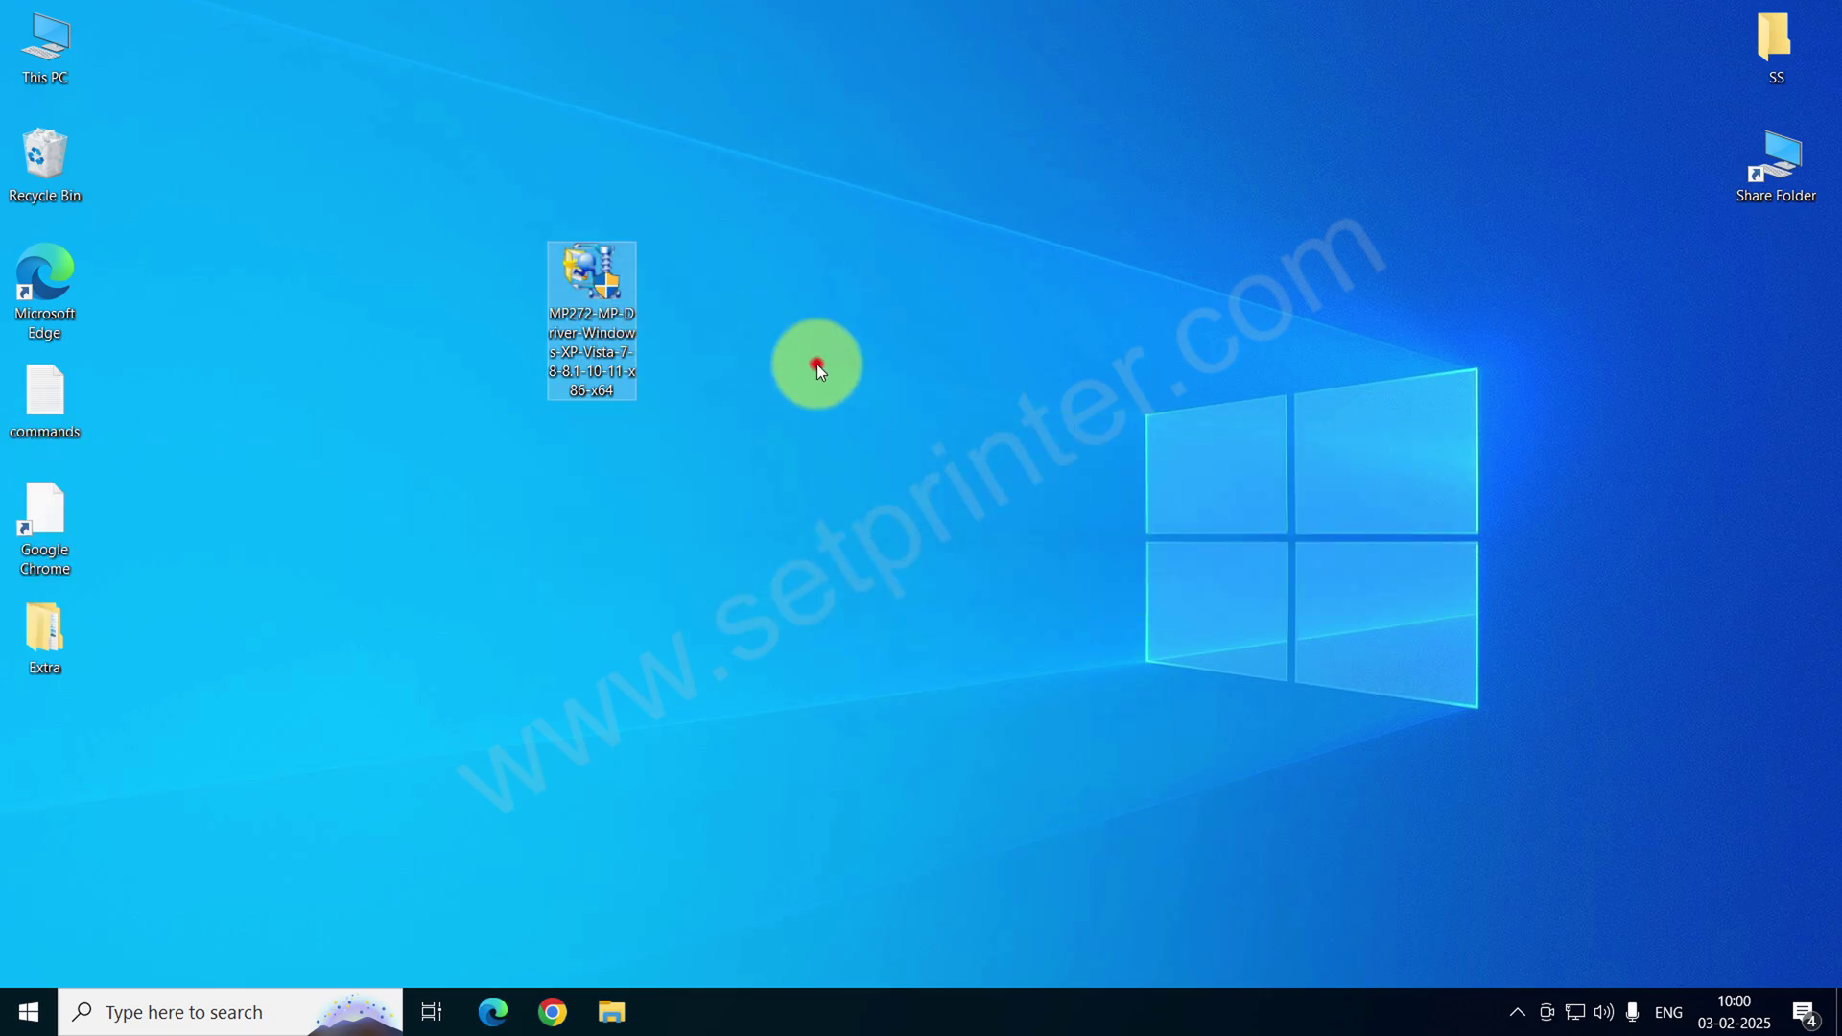
Extract the MP272 package to its own desktop folder and browse into mp68-win-mp270-1_05-ea24\Driver.
right_click(610, 291)
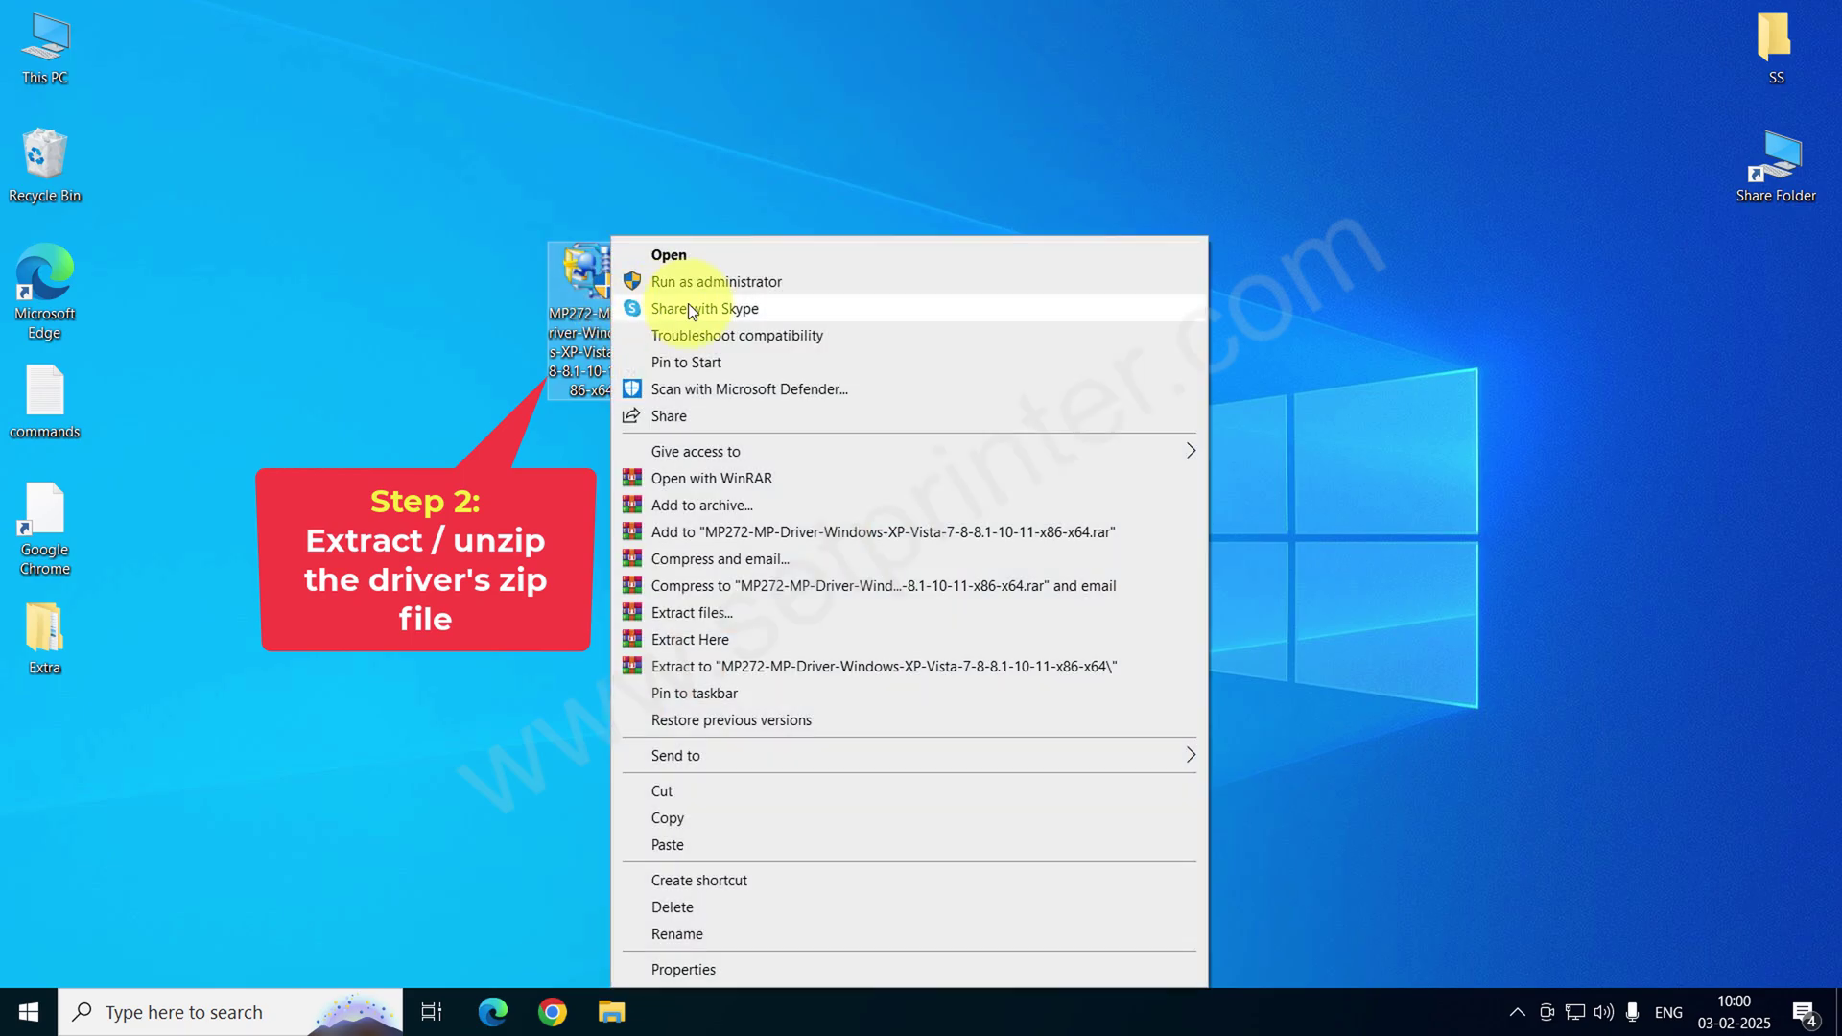
click(729, 668)
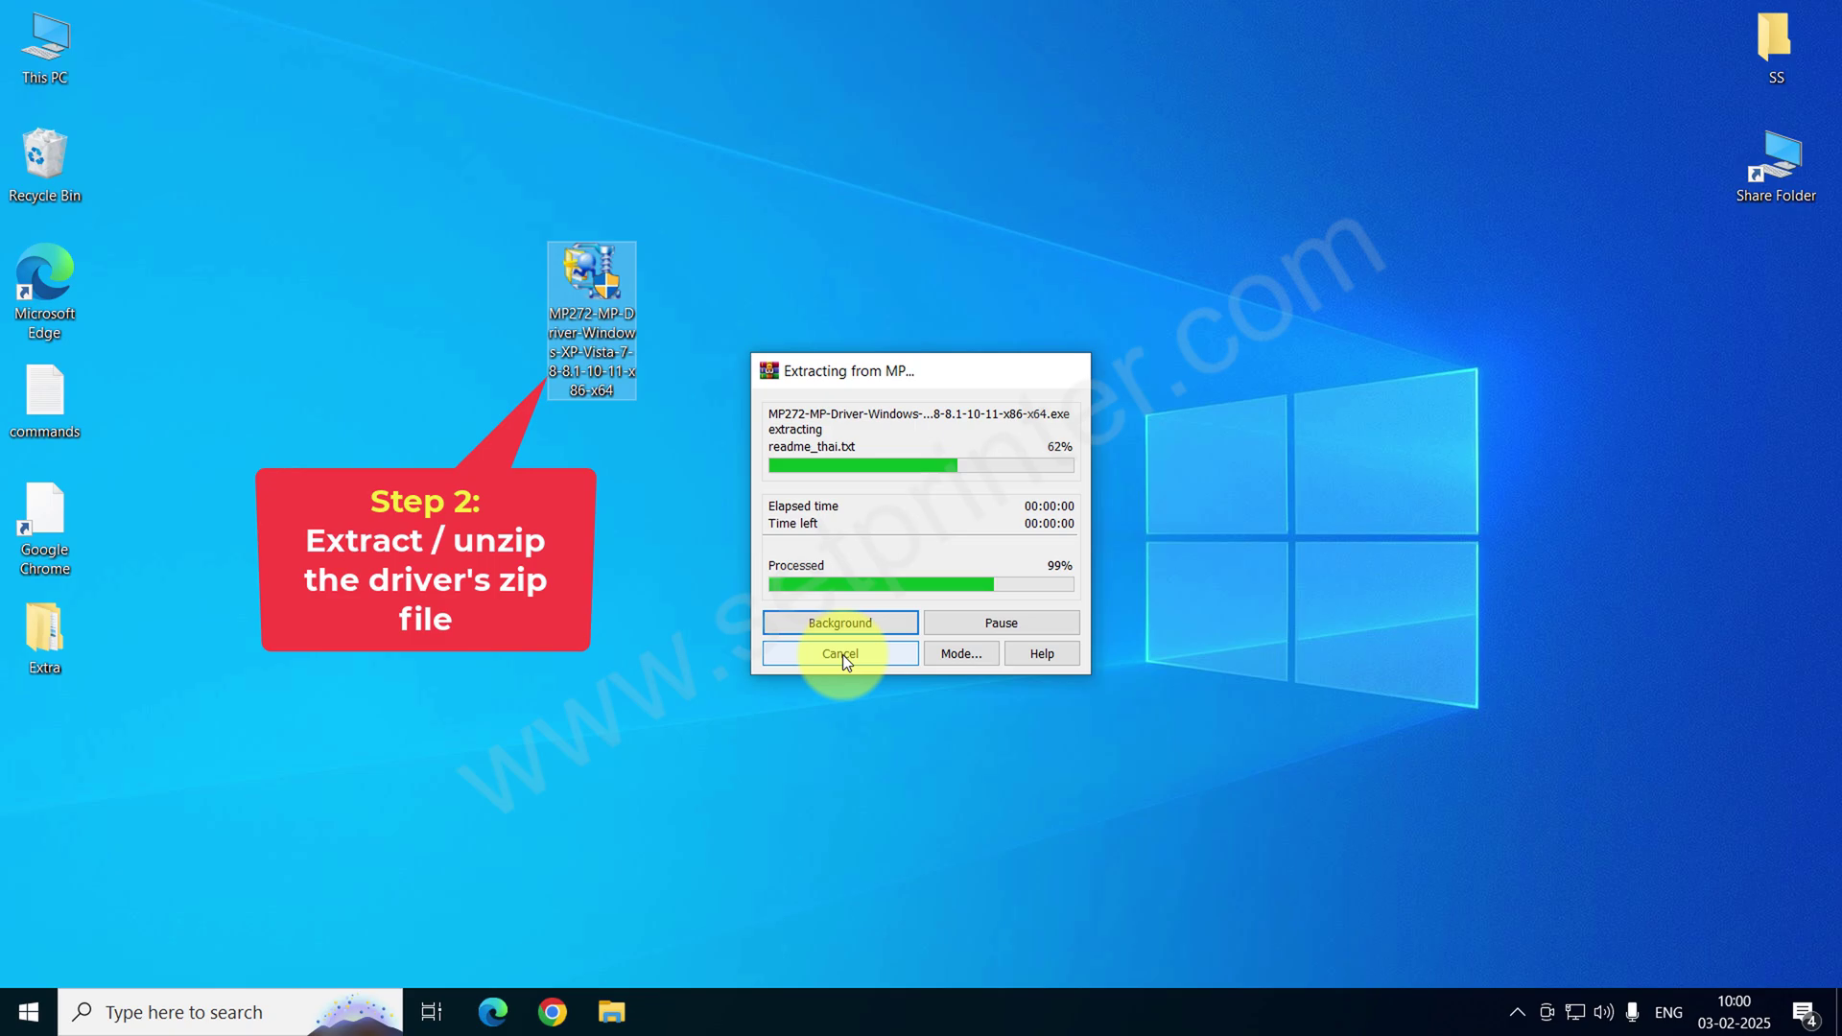
drag(53, 762, 618, 472)
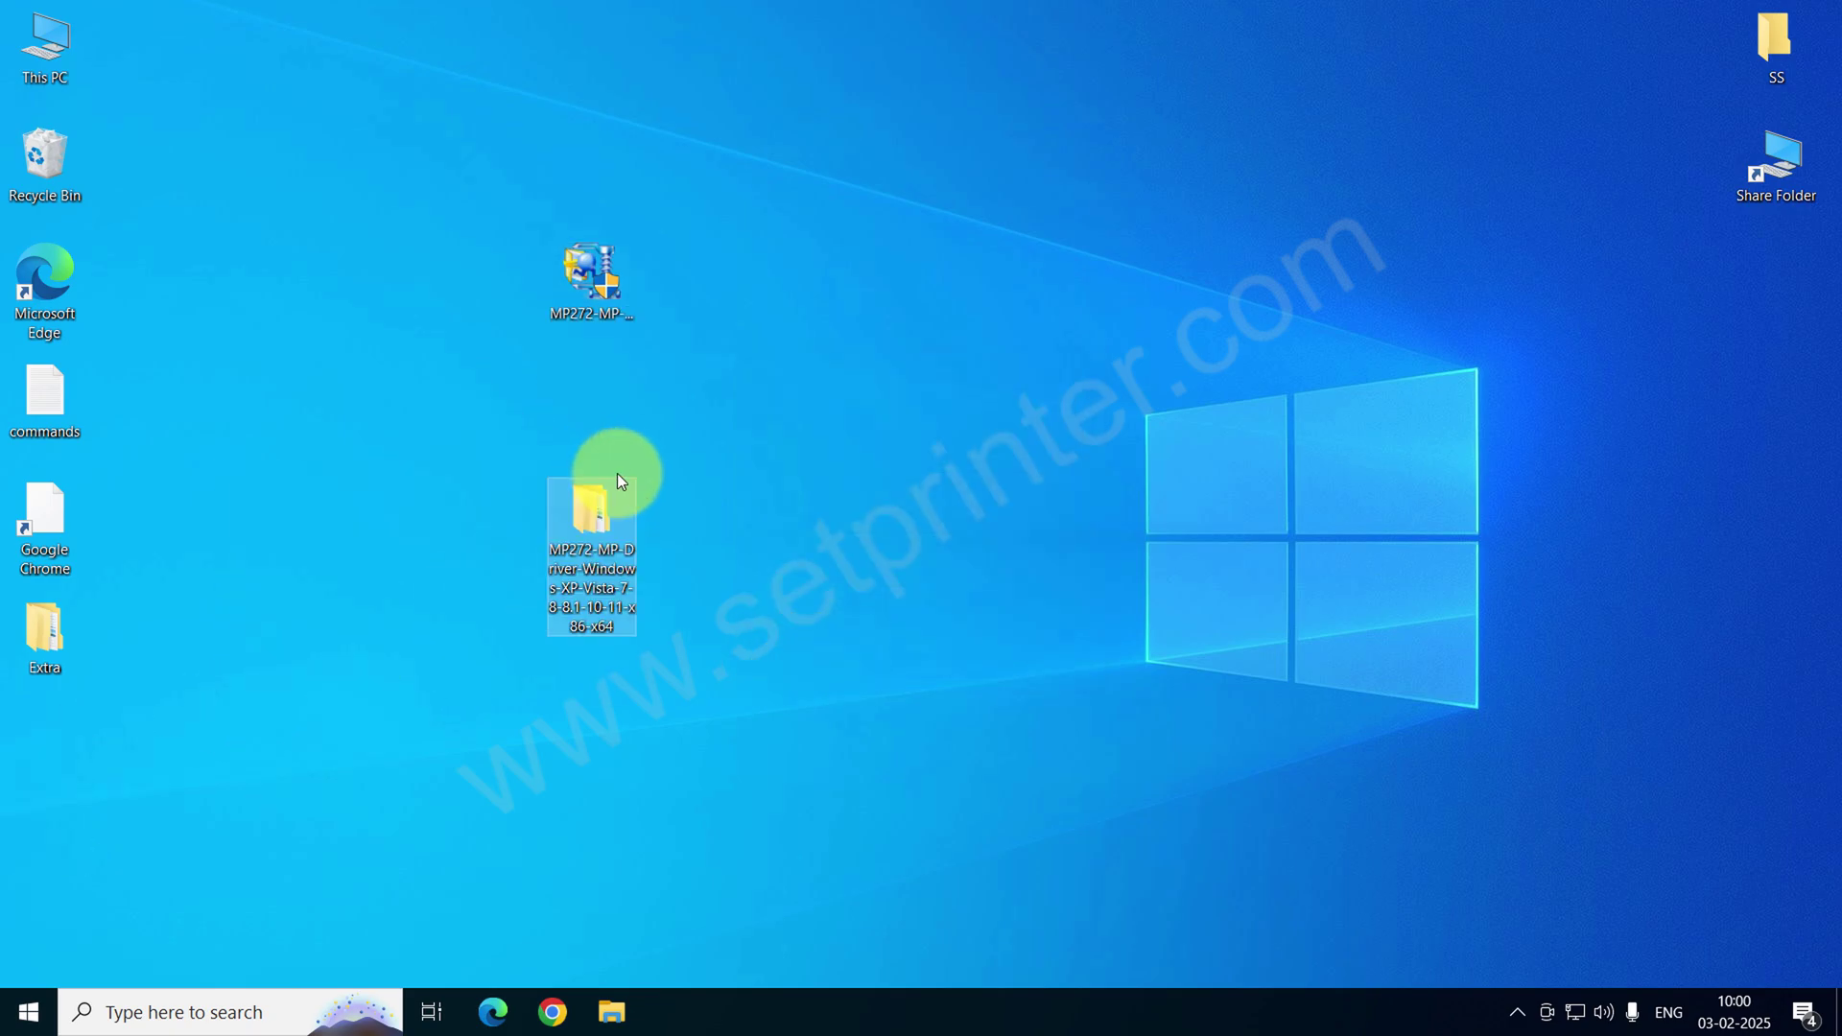
double_click(595, 526)
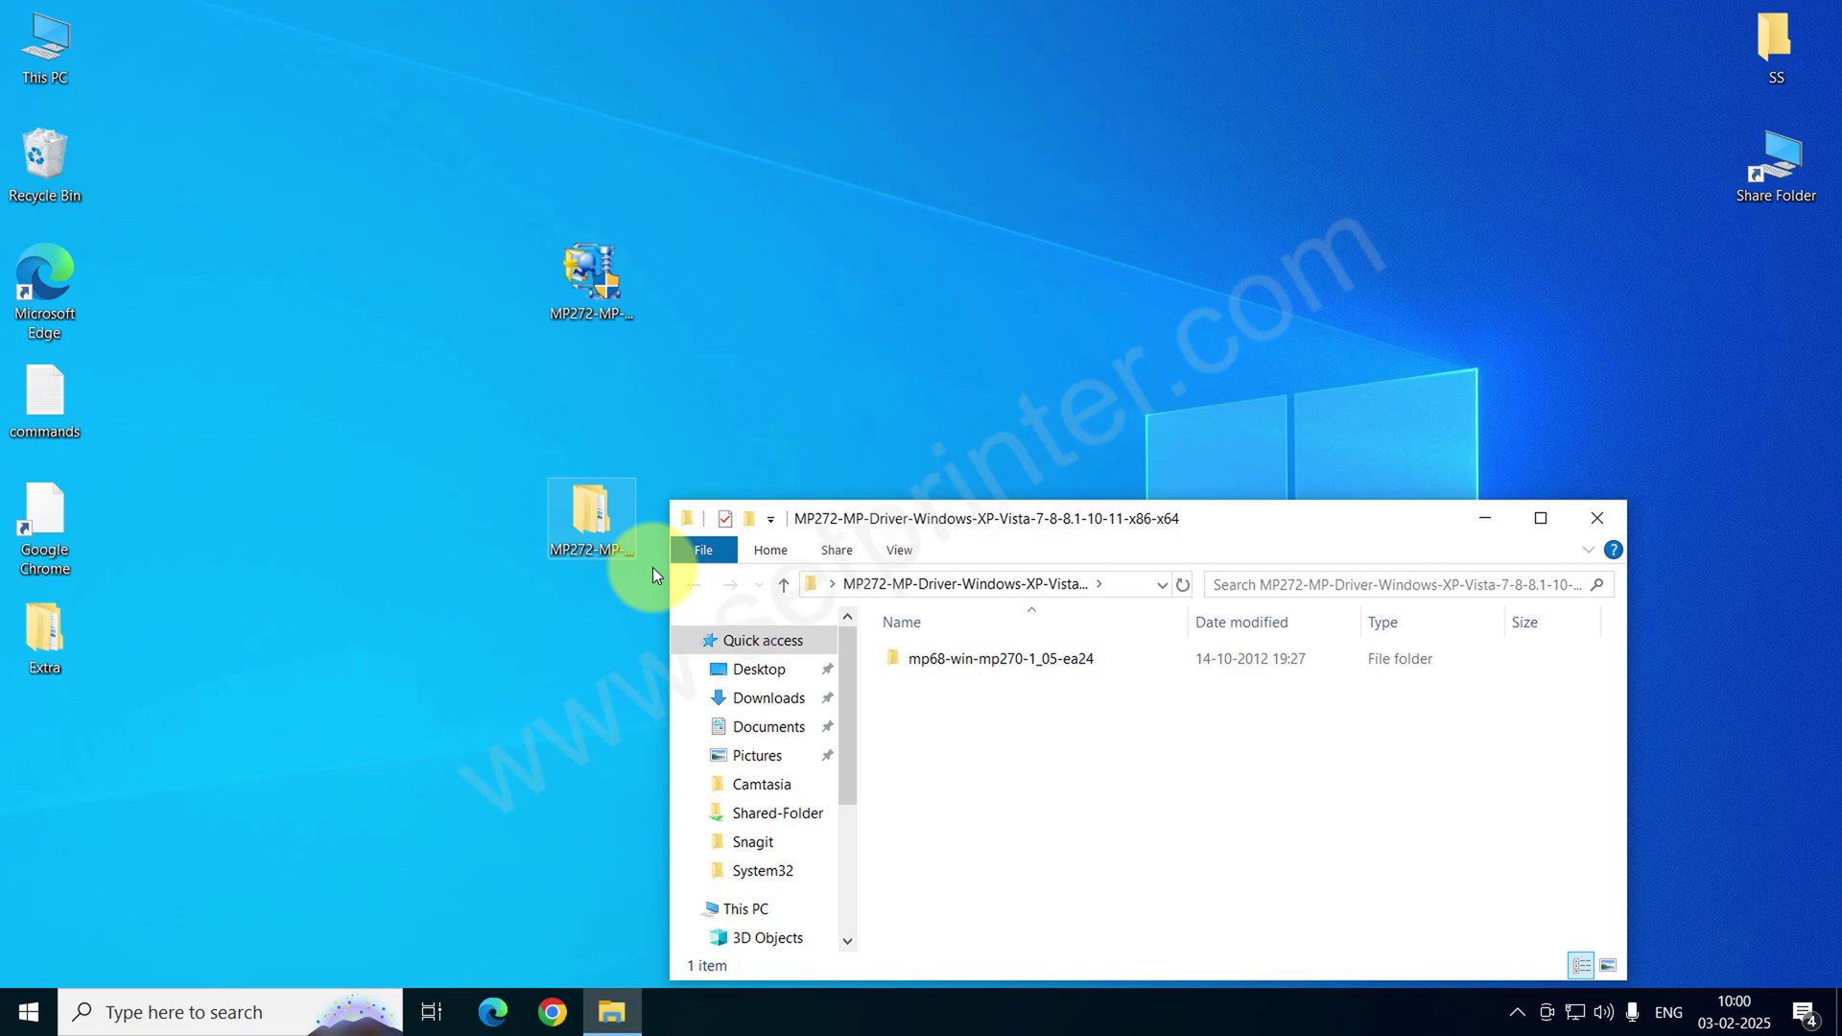
double_click(959, 659)
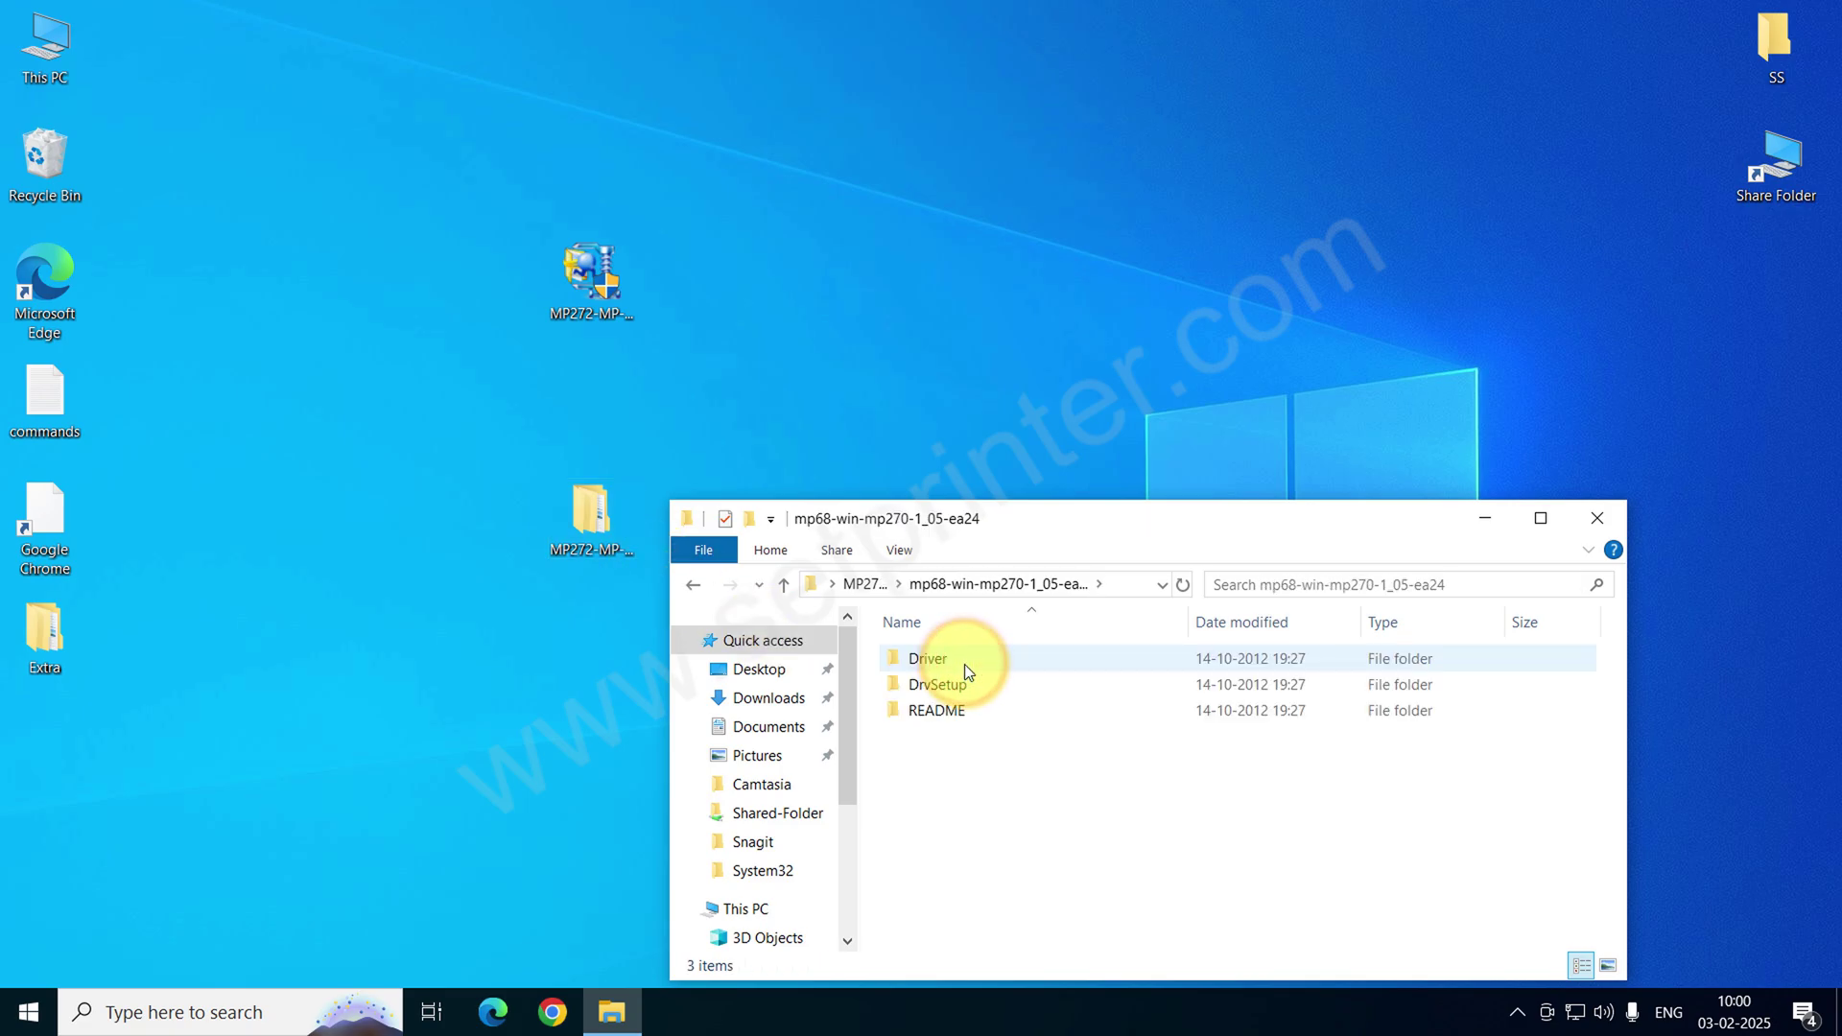
double_click(925, 659)
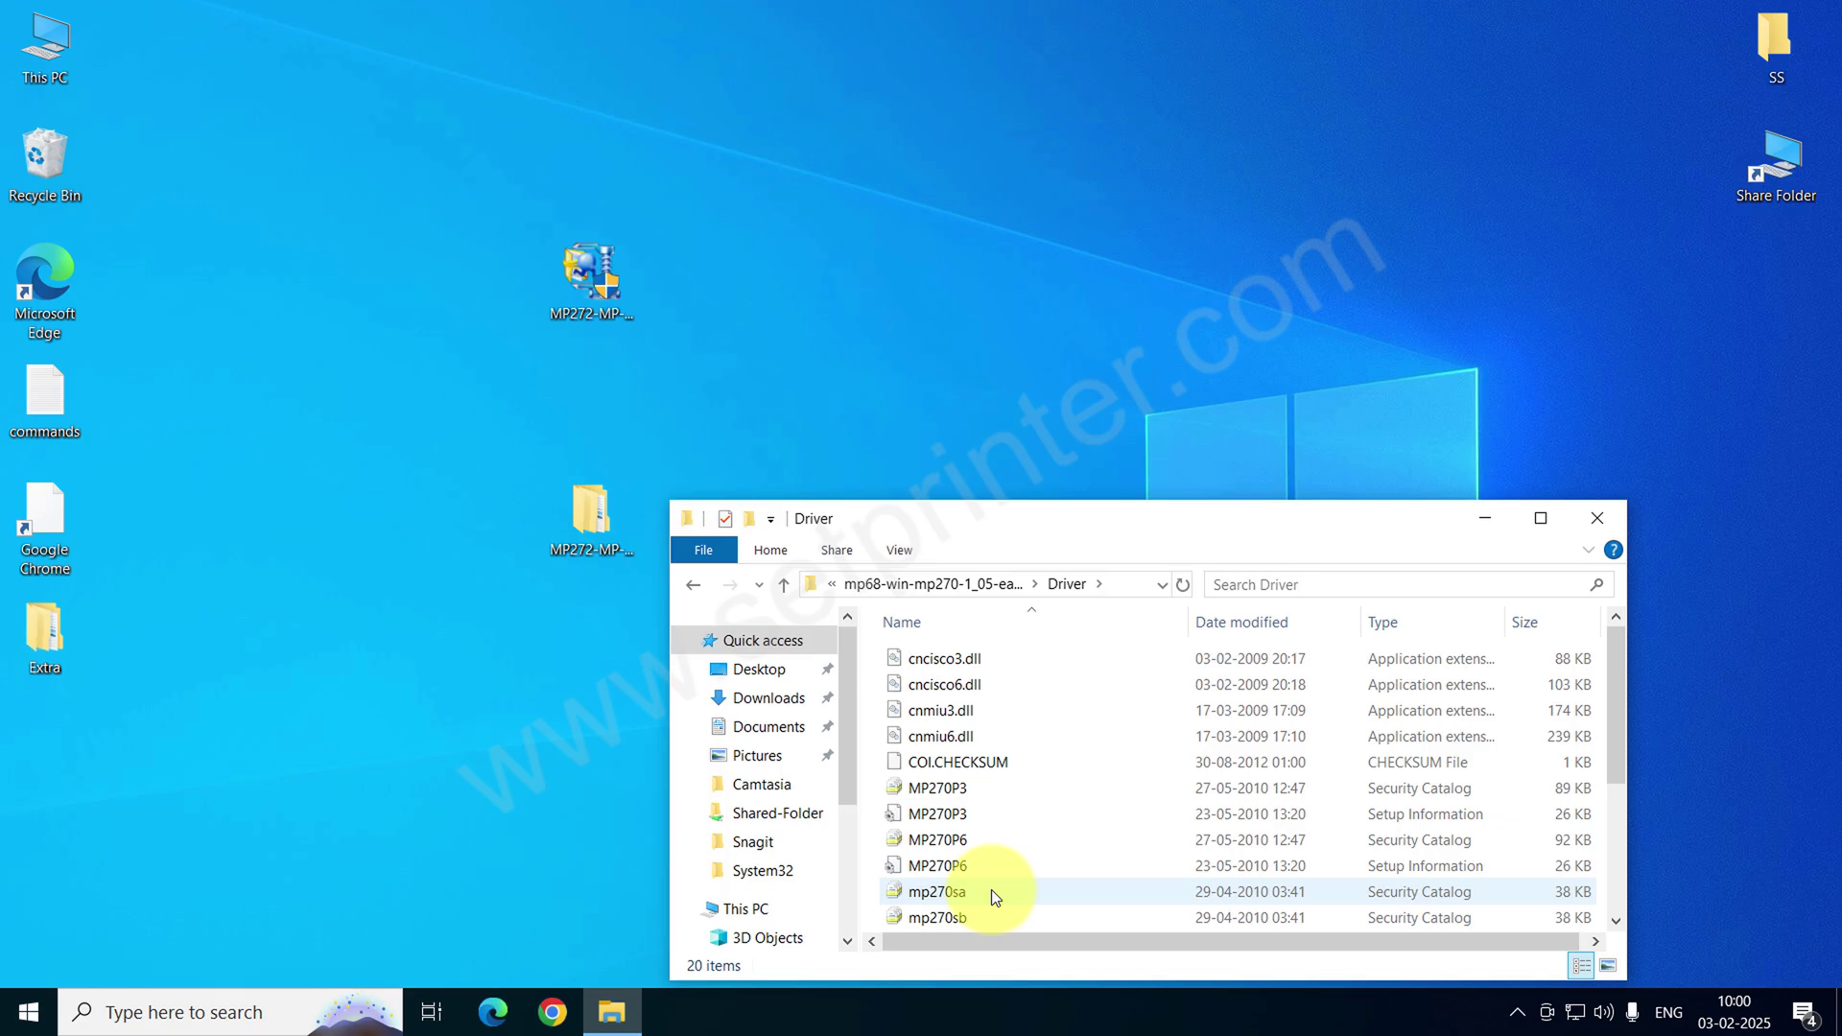
Close Explorer, go to Settings > Devices > Printers & scanners, and start Add a printer or scanner.
click(1596, 521)
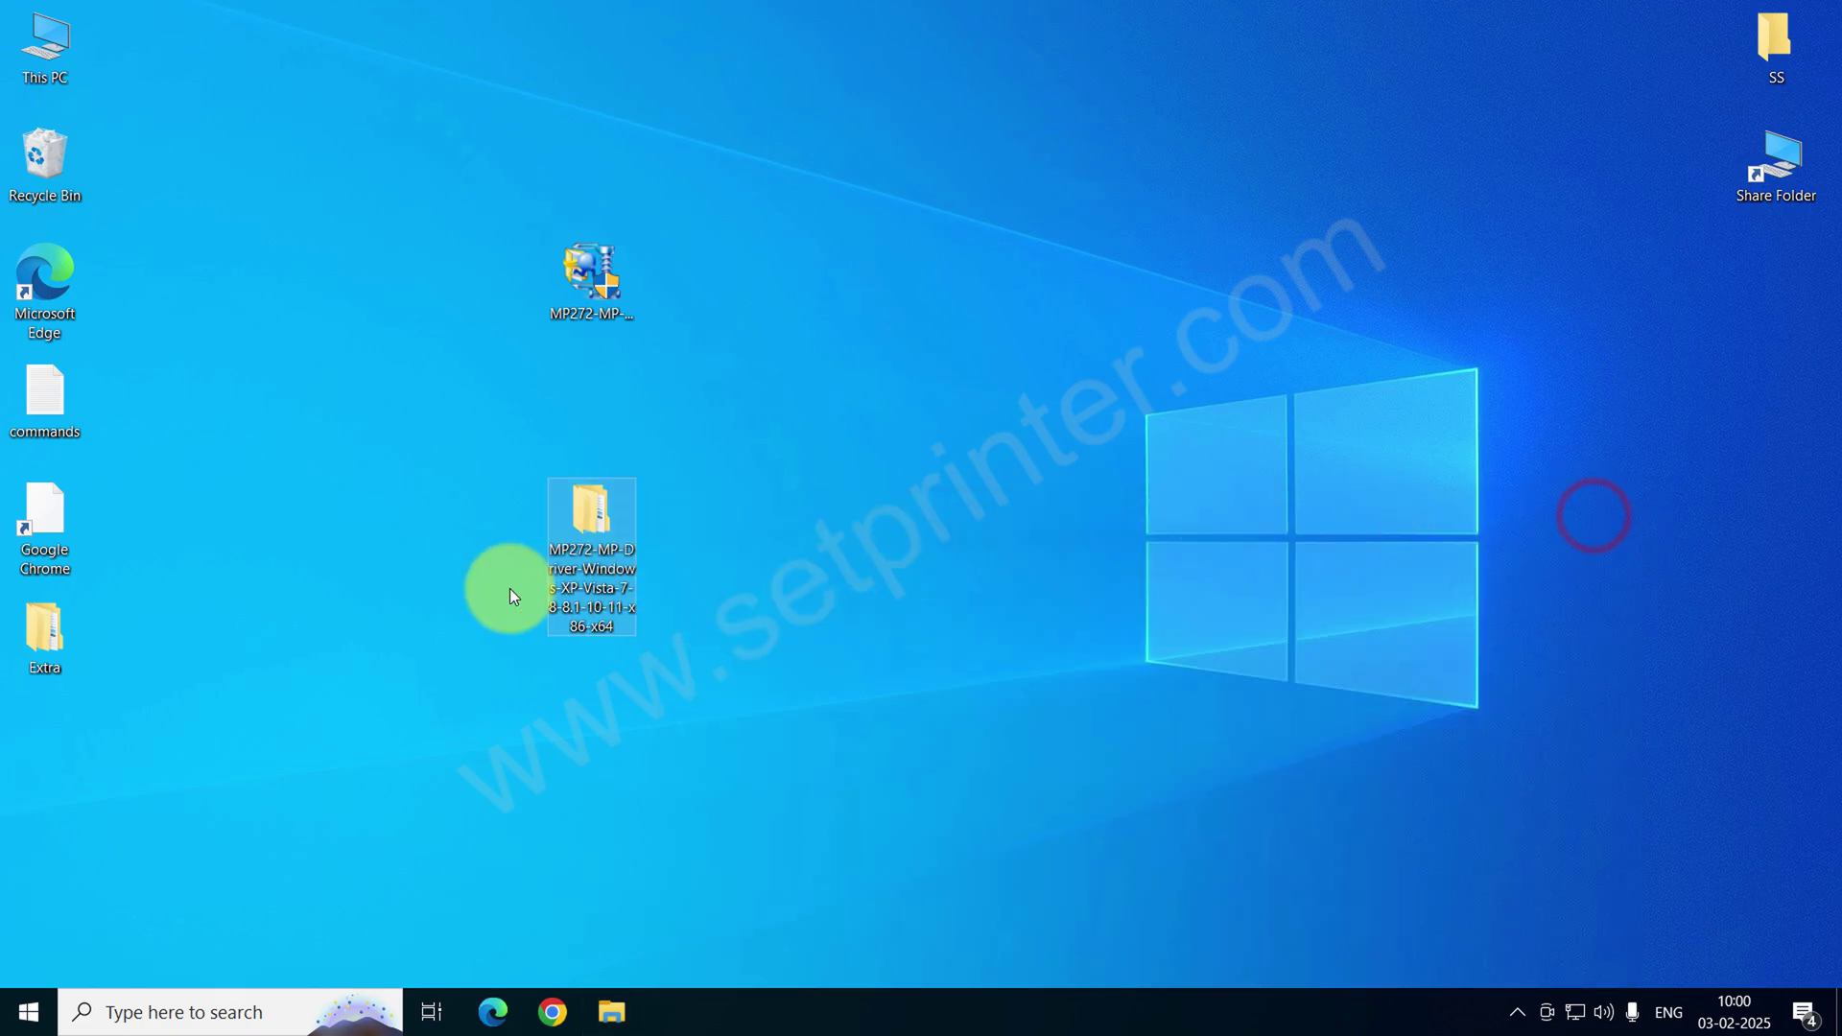
click(29, 1014)
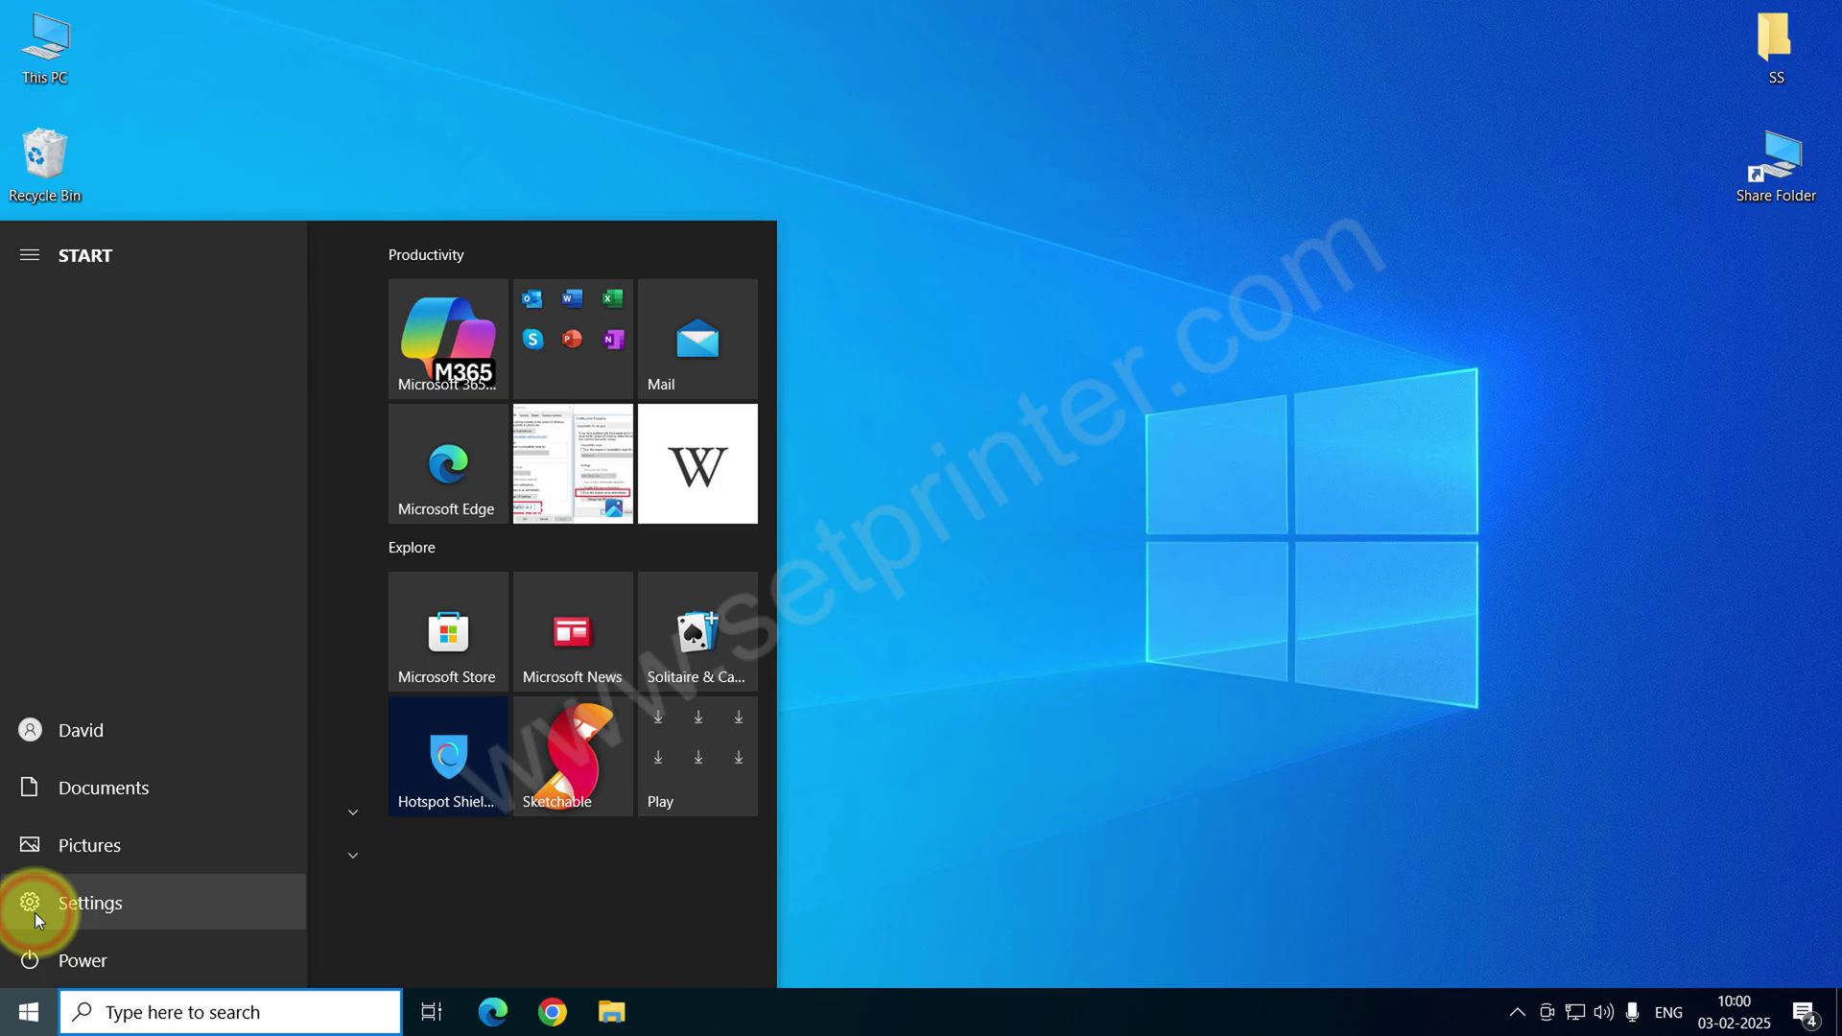
click(35, 913)
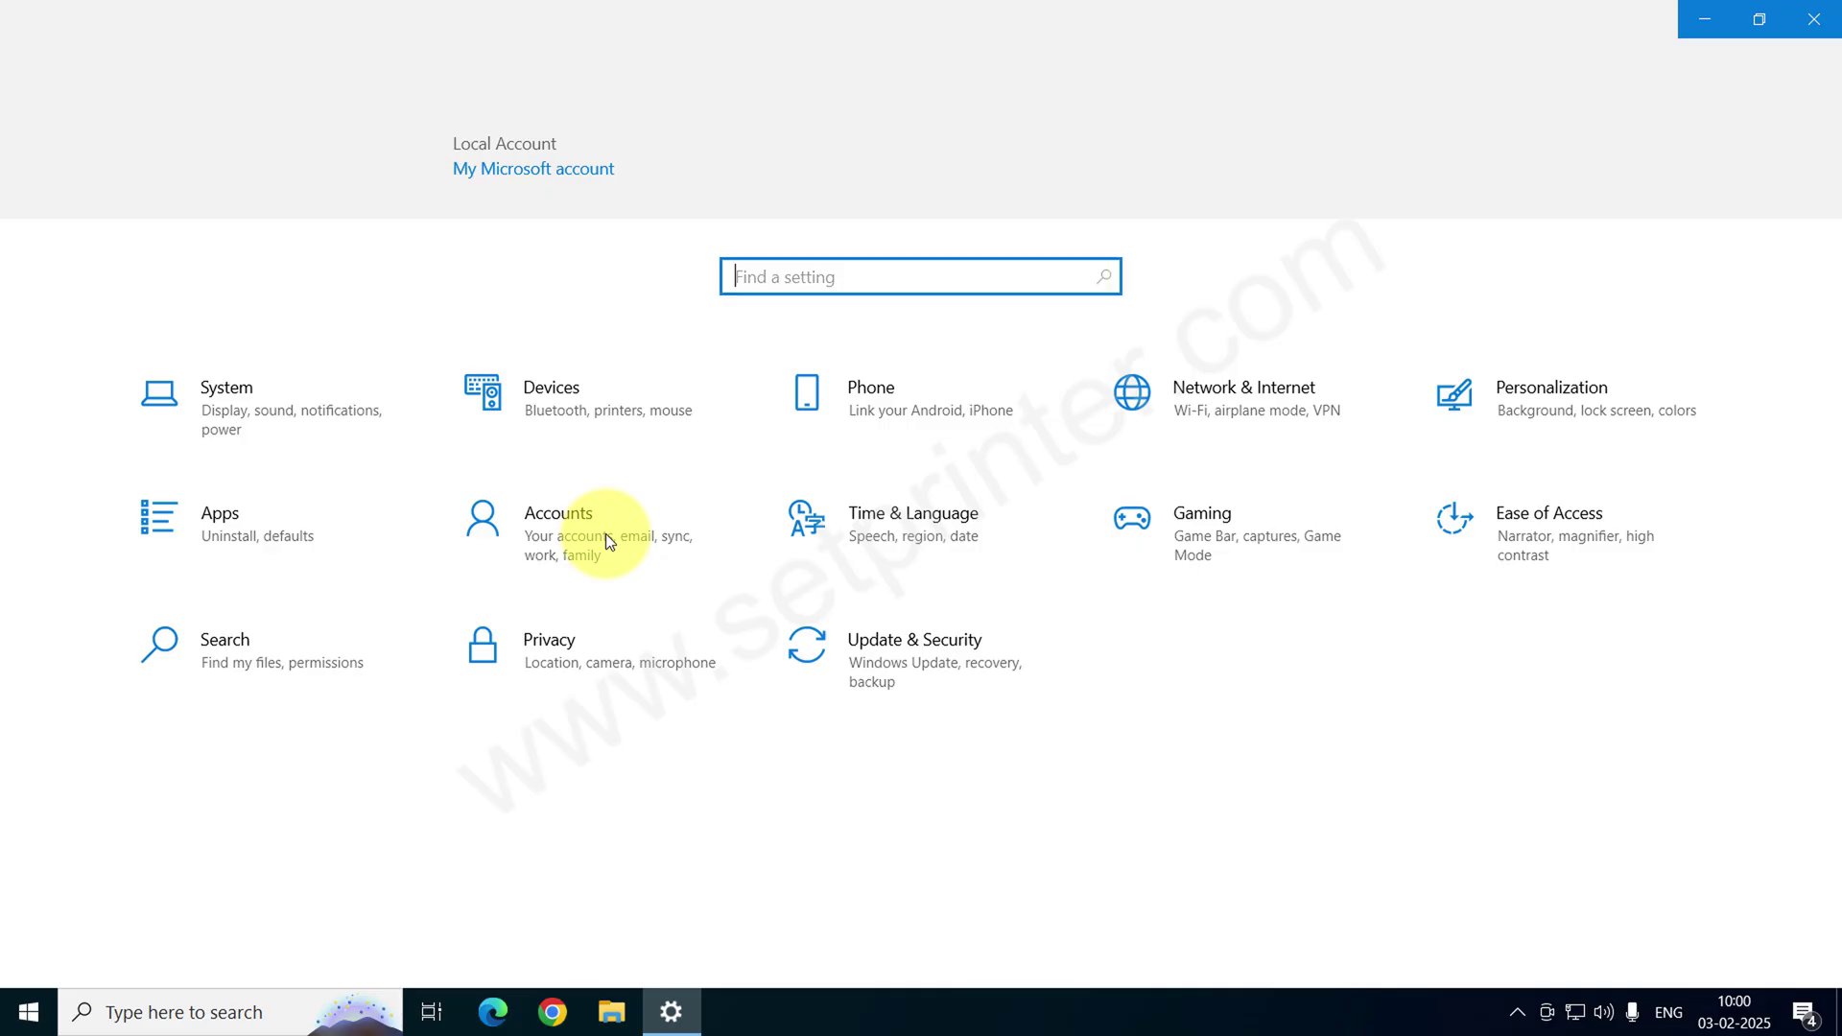
click(556, 379)
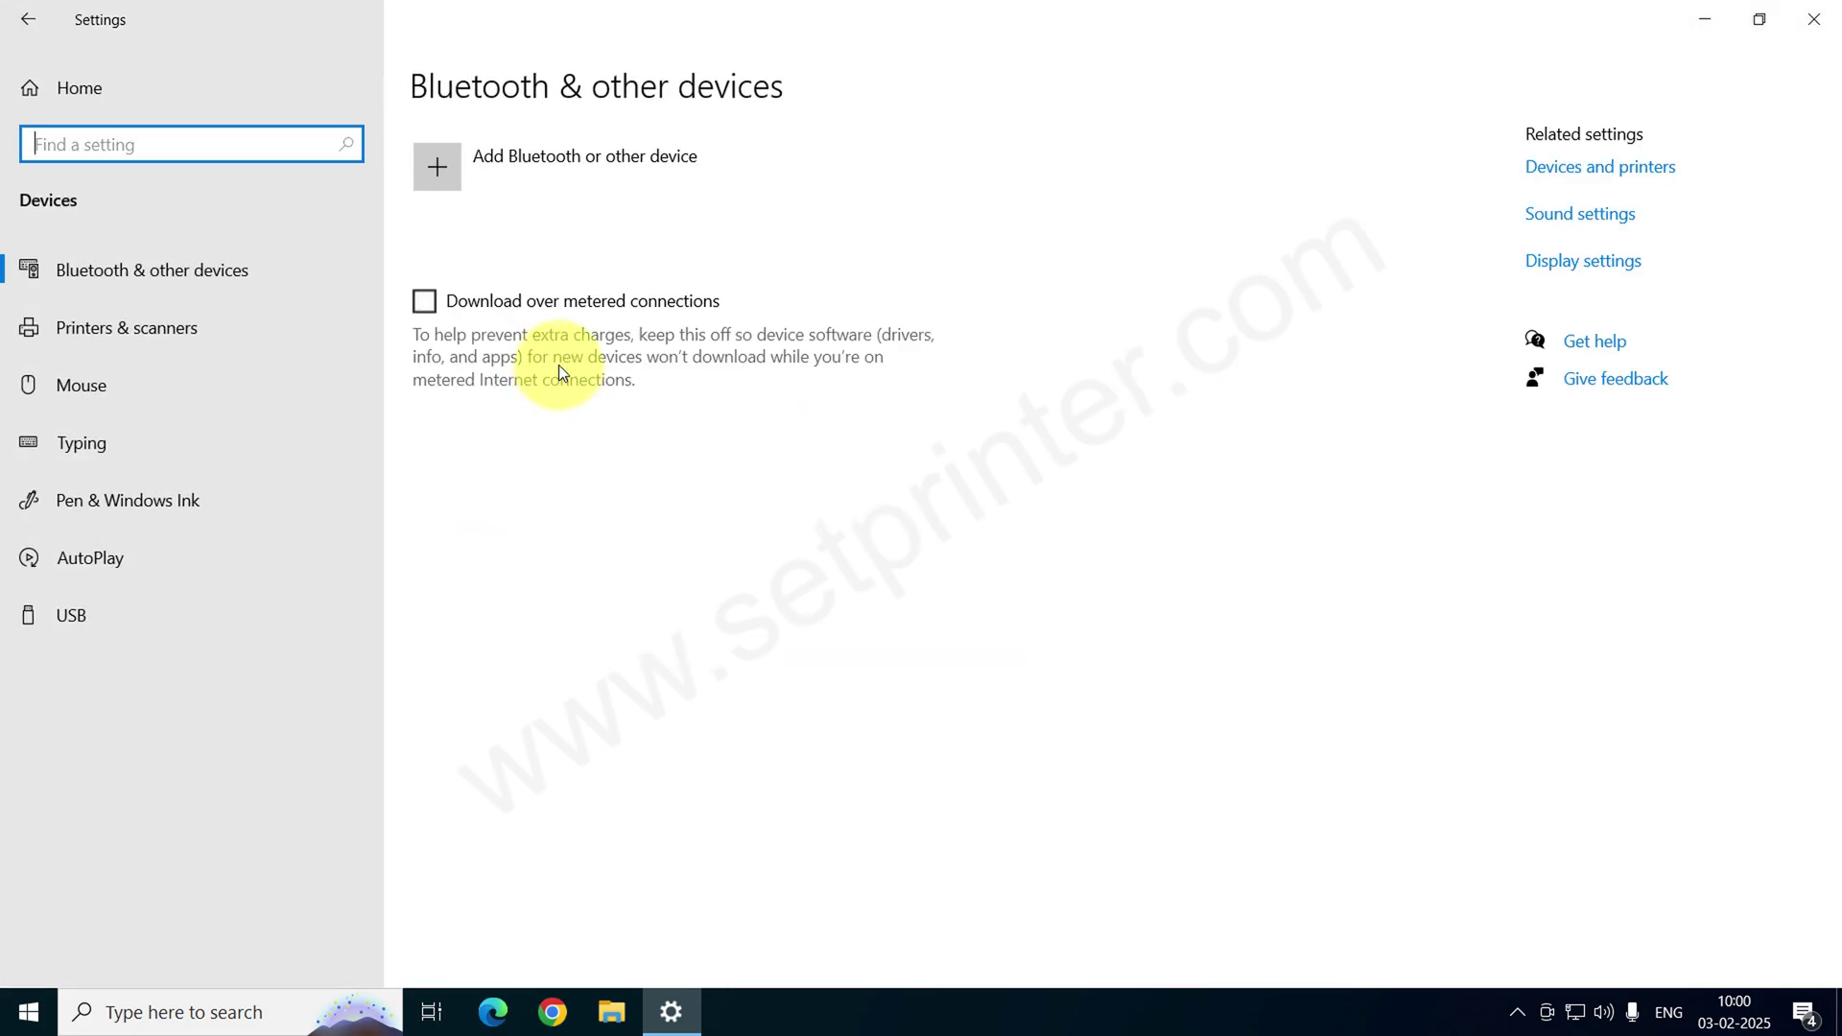
click(108, 317)
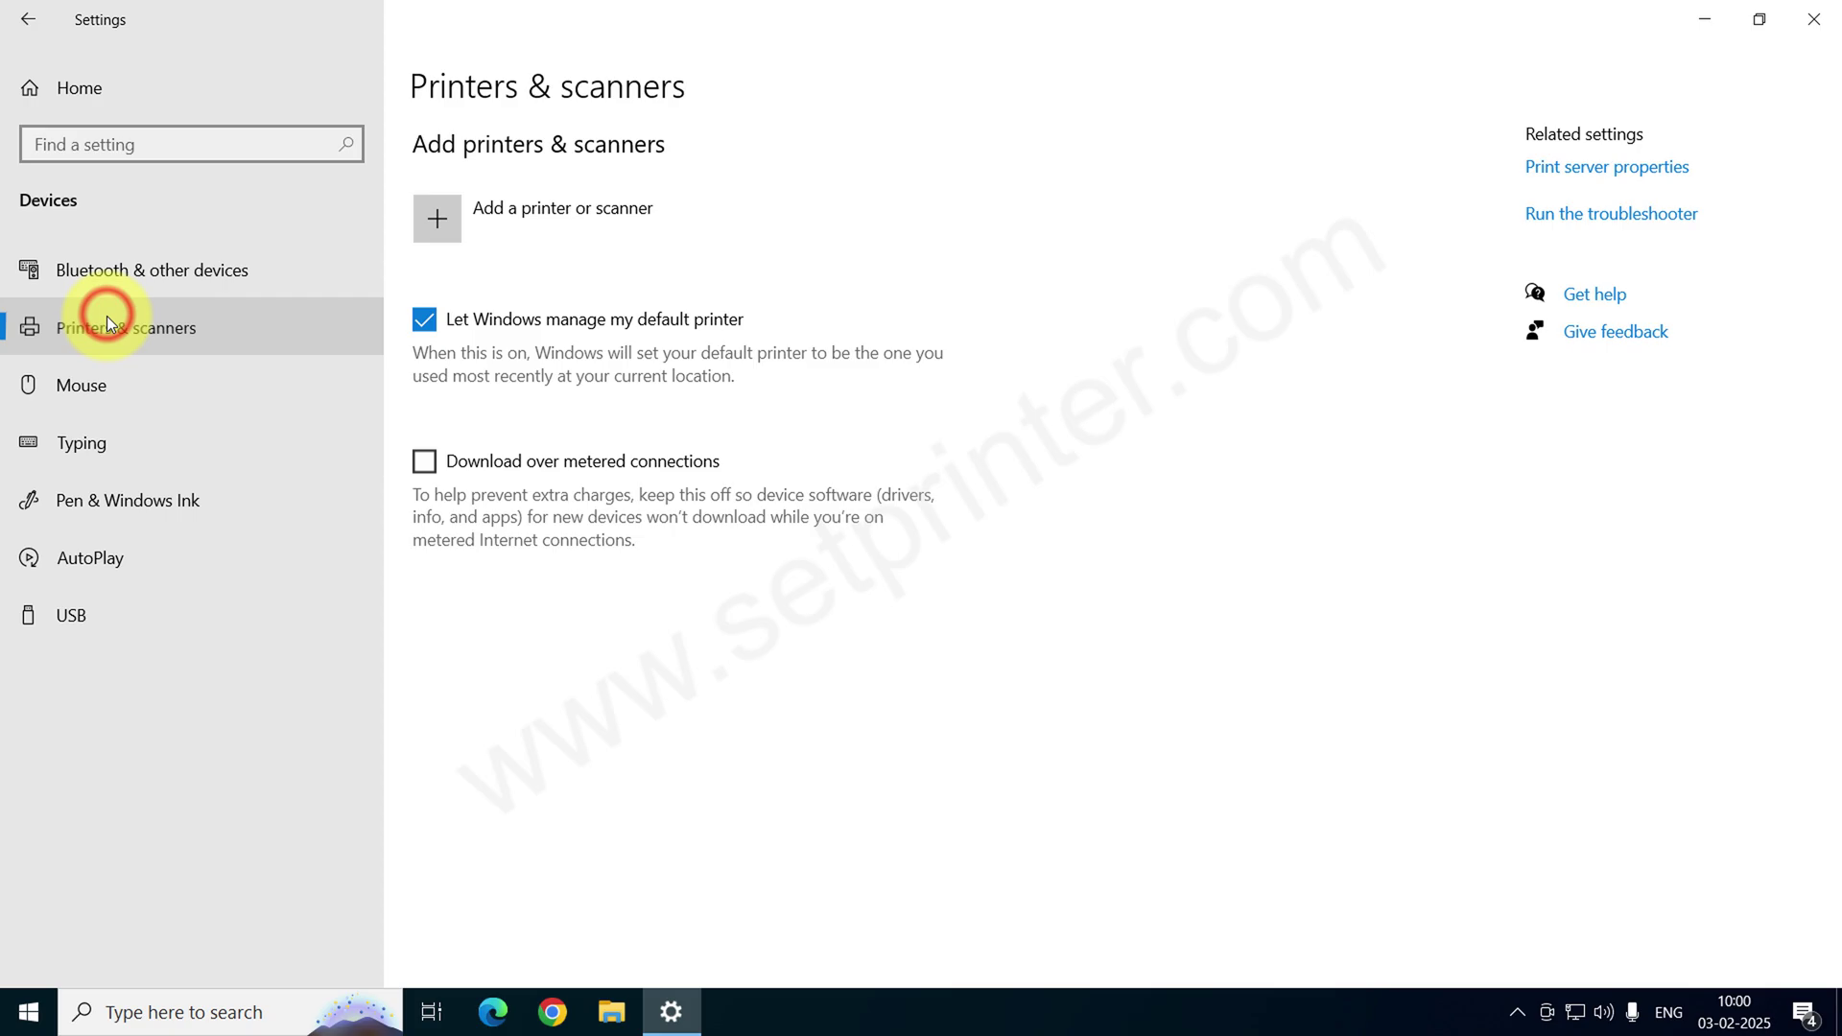
click(454, 230)
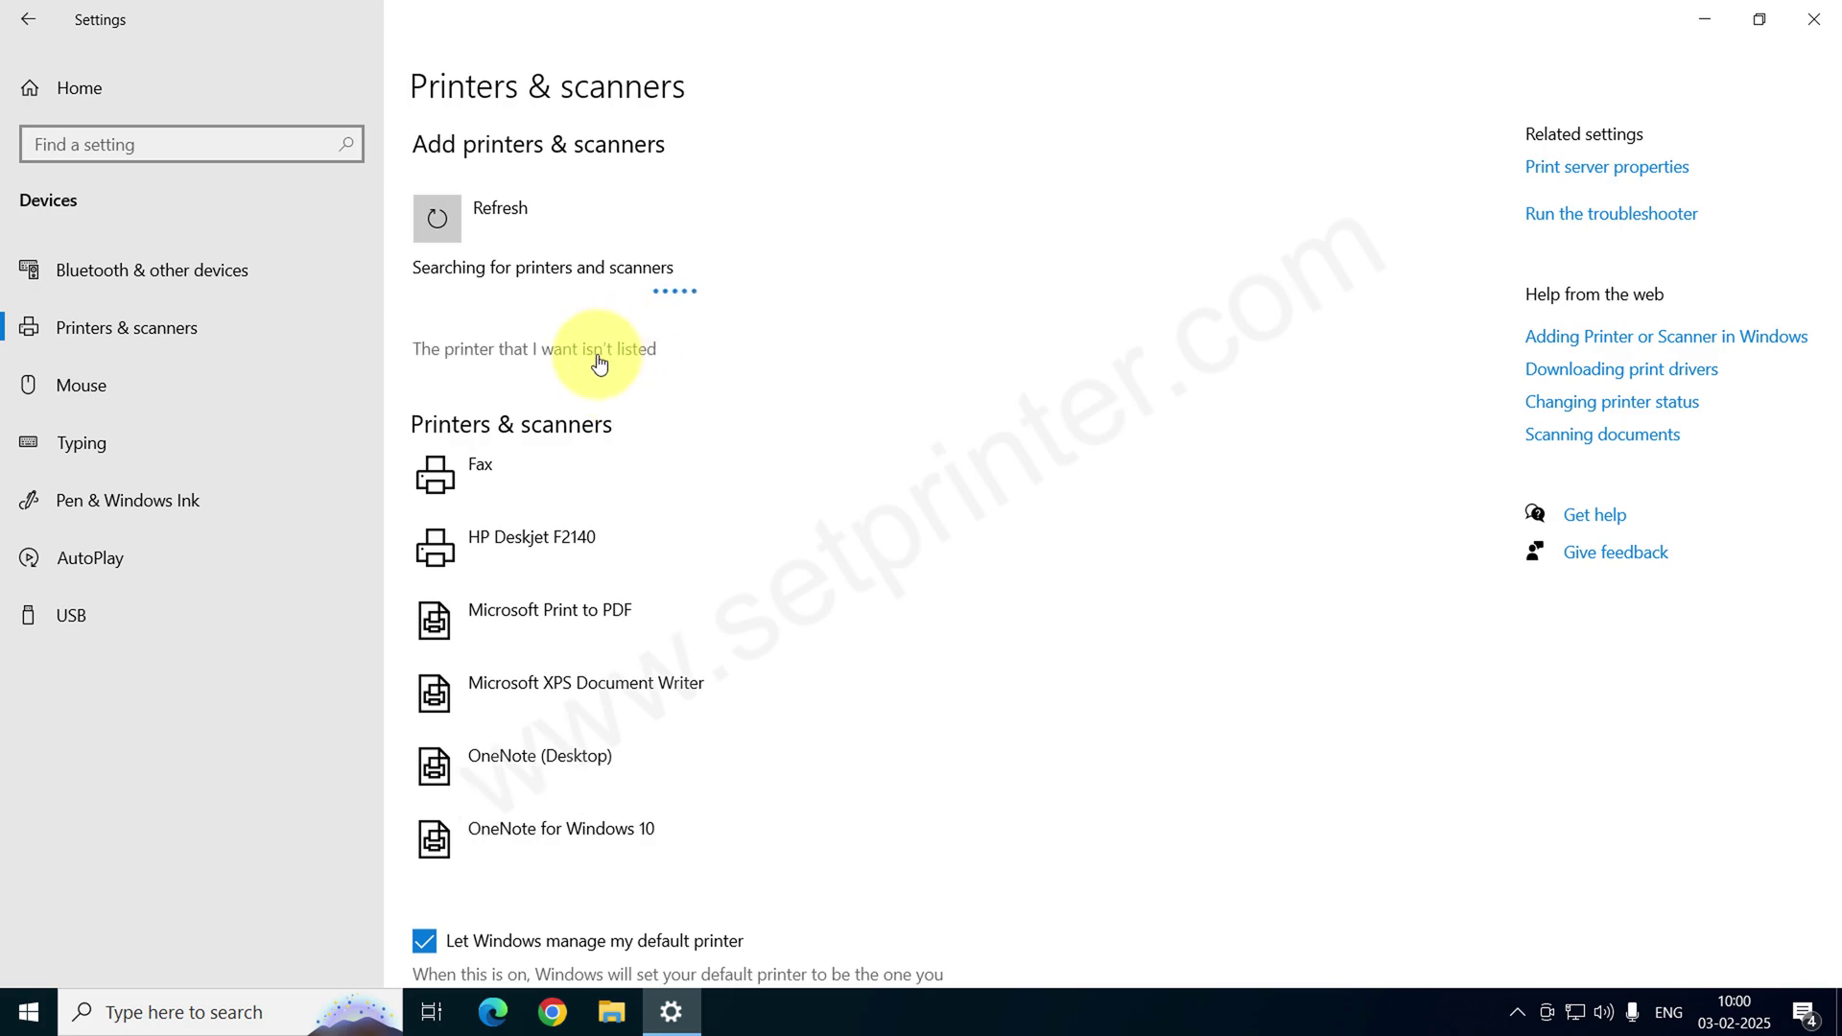
Choose 'The printer isn't listed' and add a local printer with manual settings.
click(600, 363)
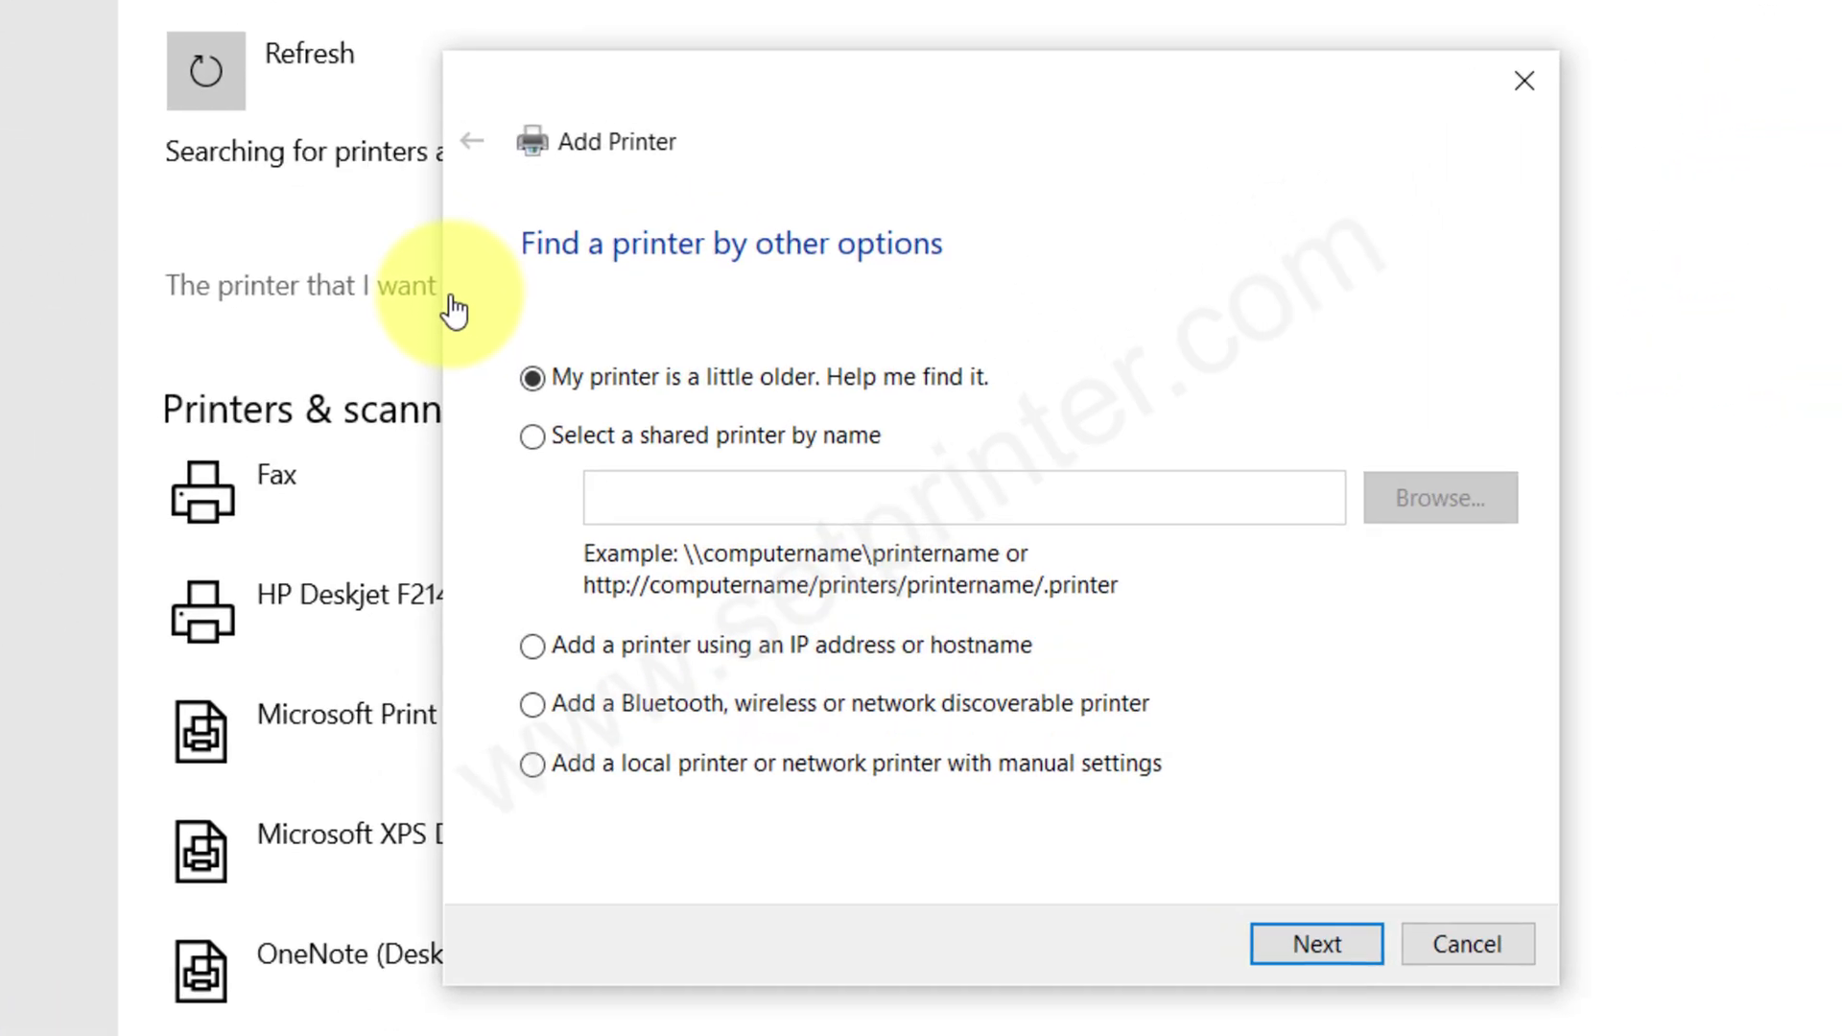
click(605, 764)
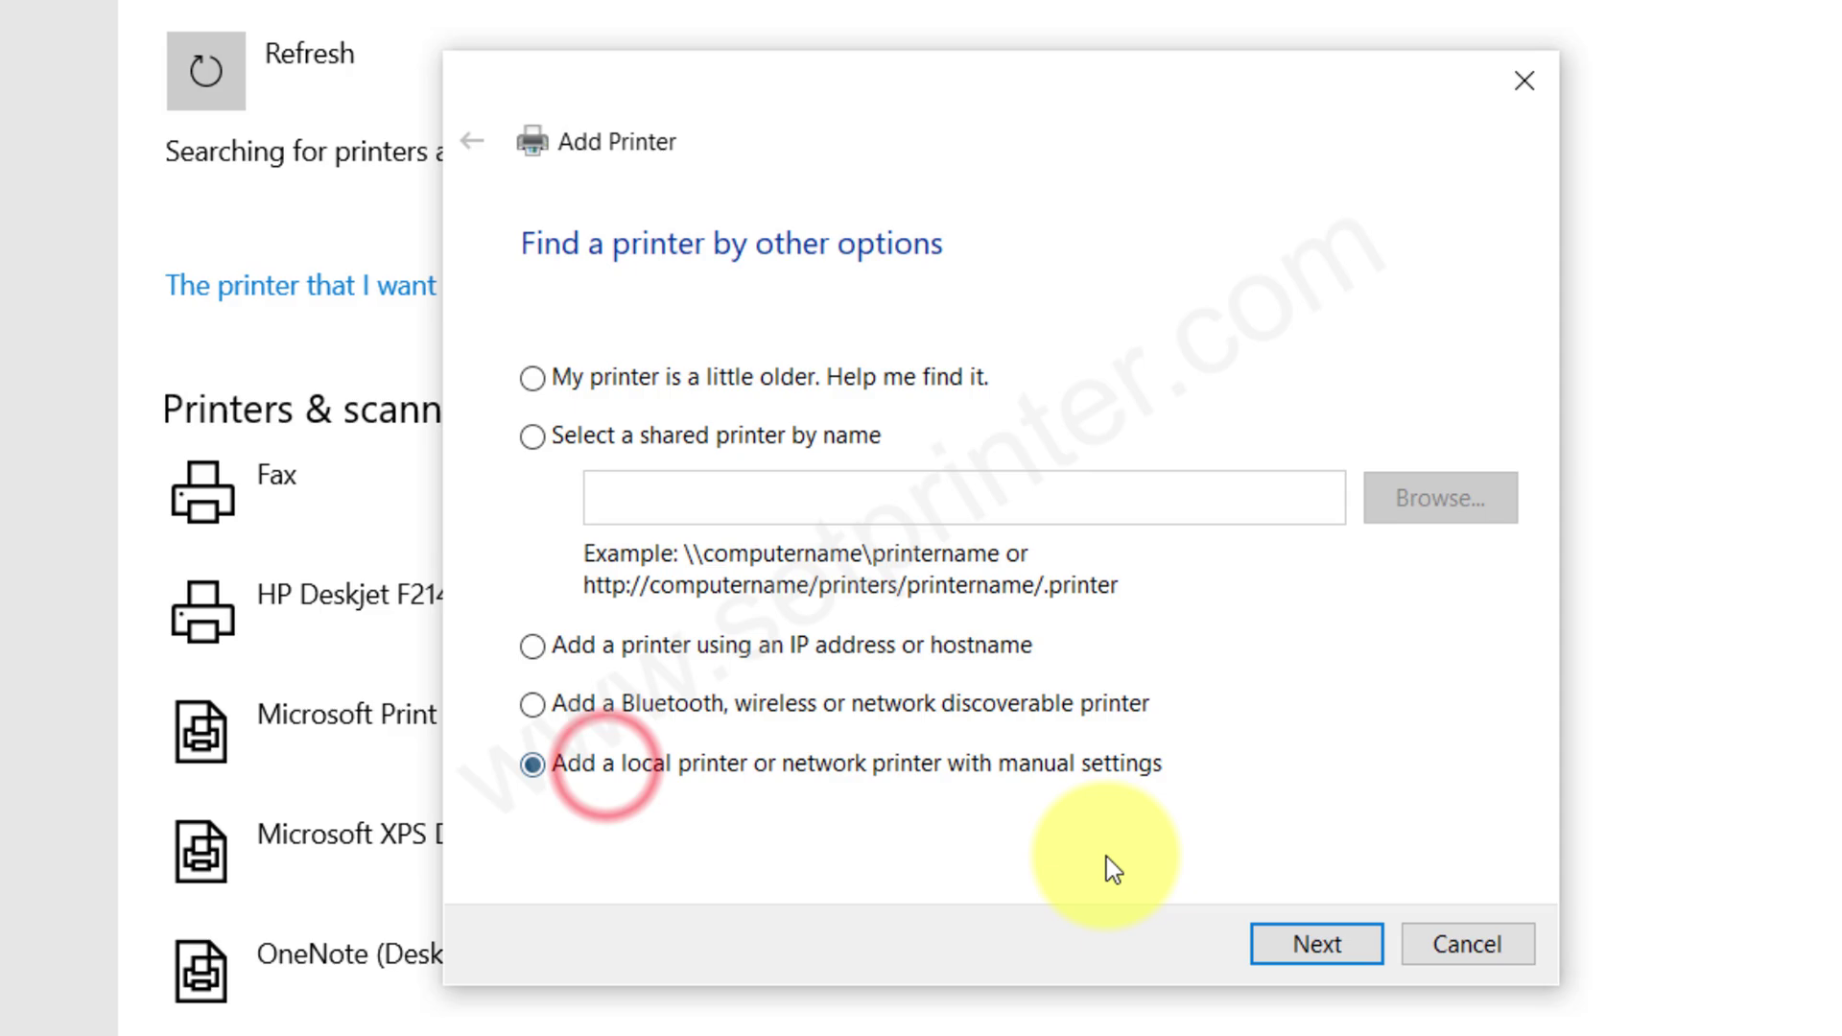
click(1291, 950)
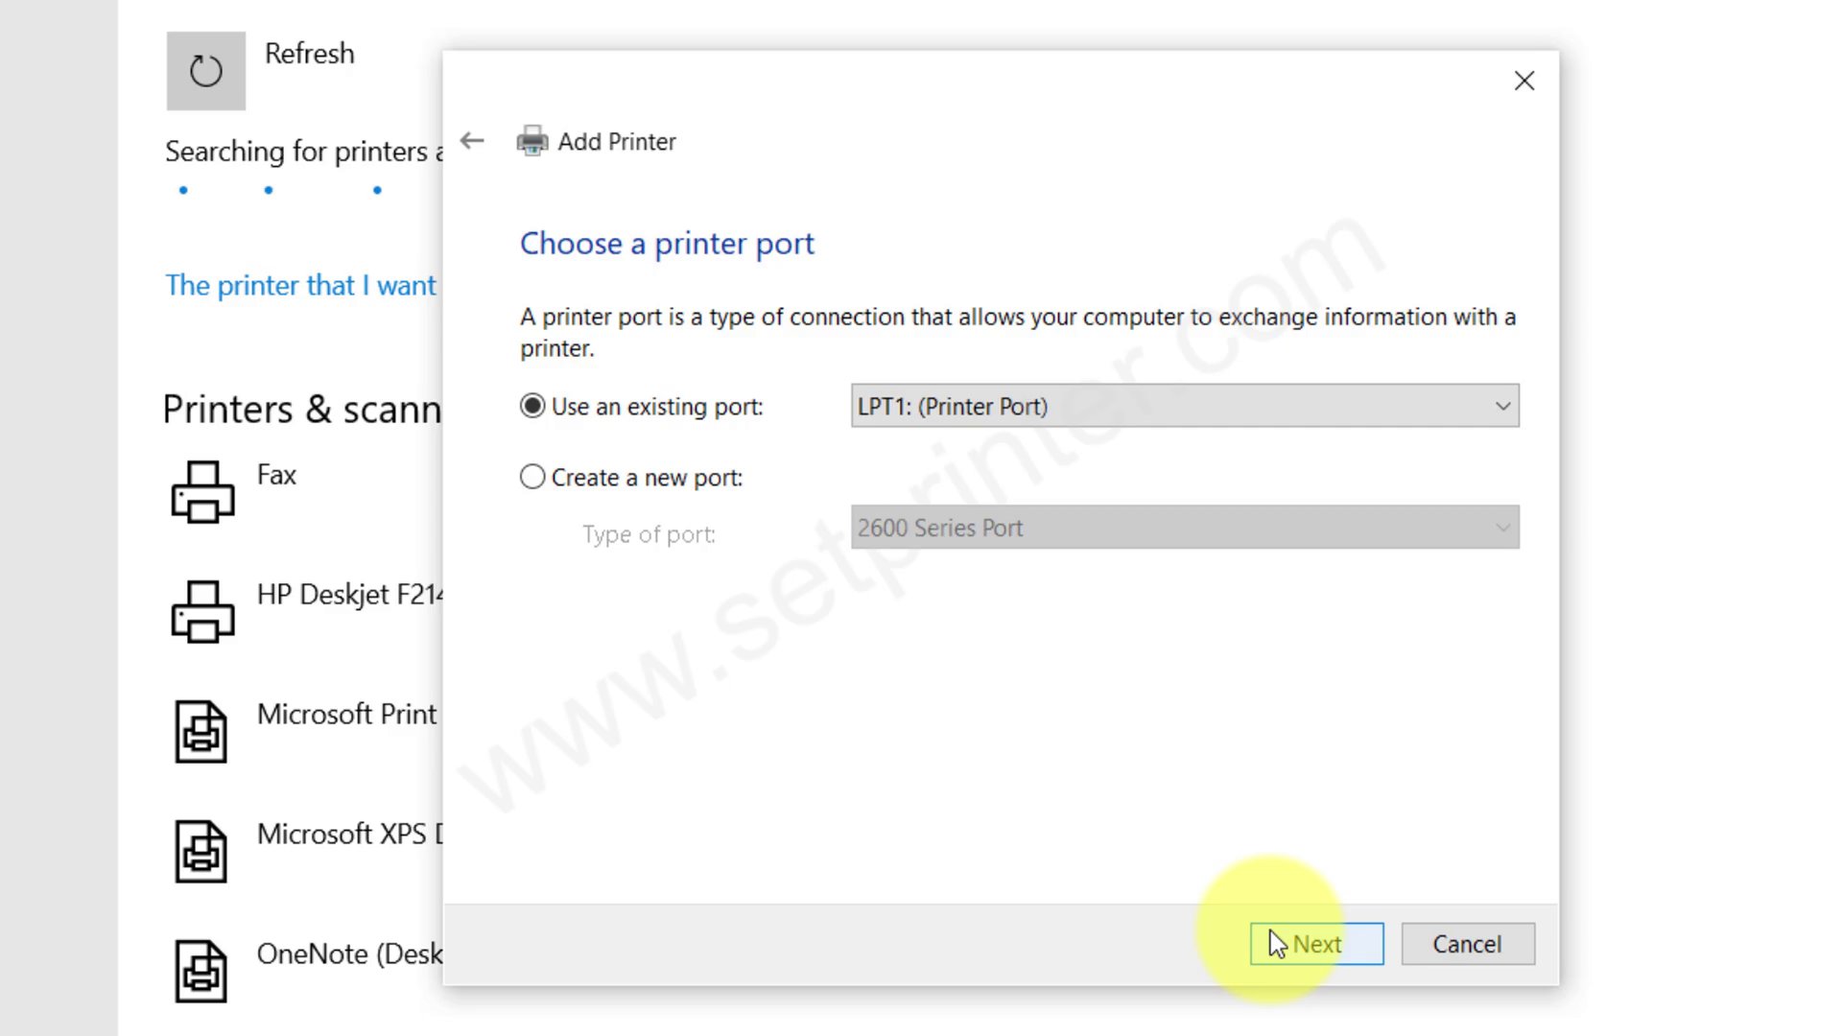
Use the existing port USB001 (Virtual Printer Port for USB) for the new printer.
click(1224, 405)
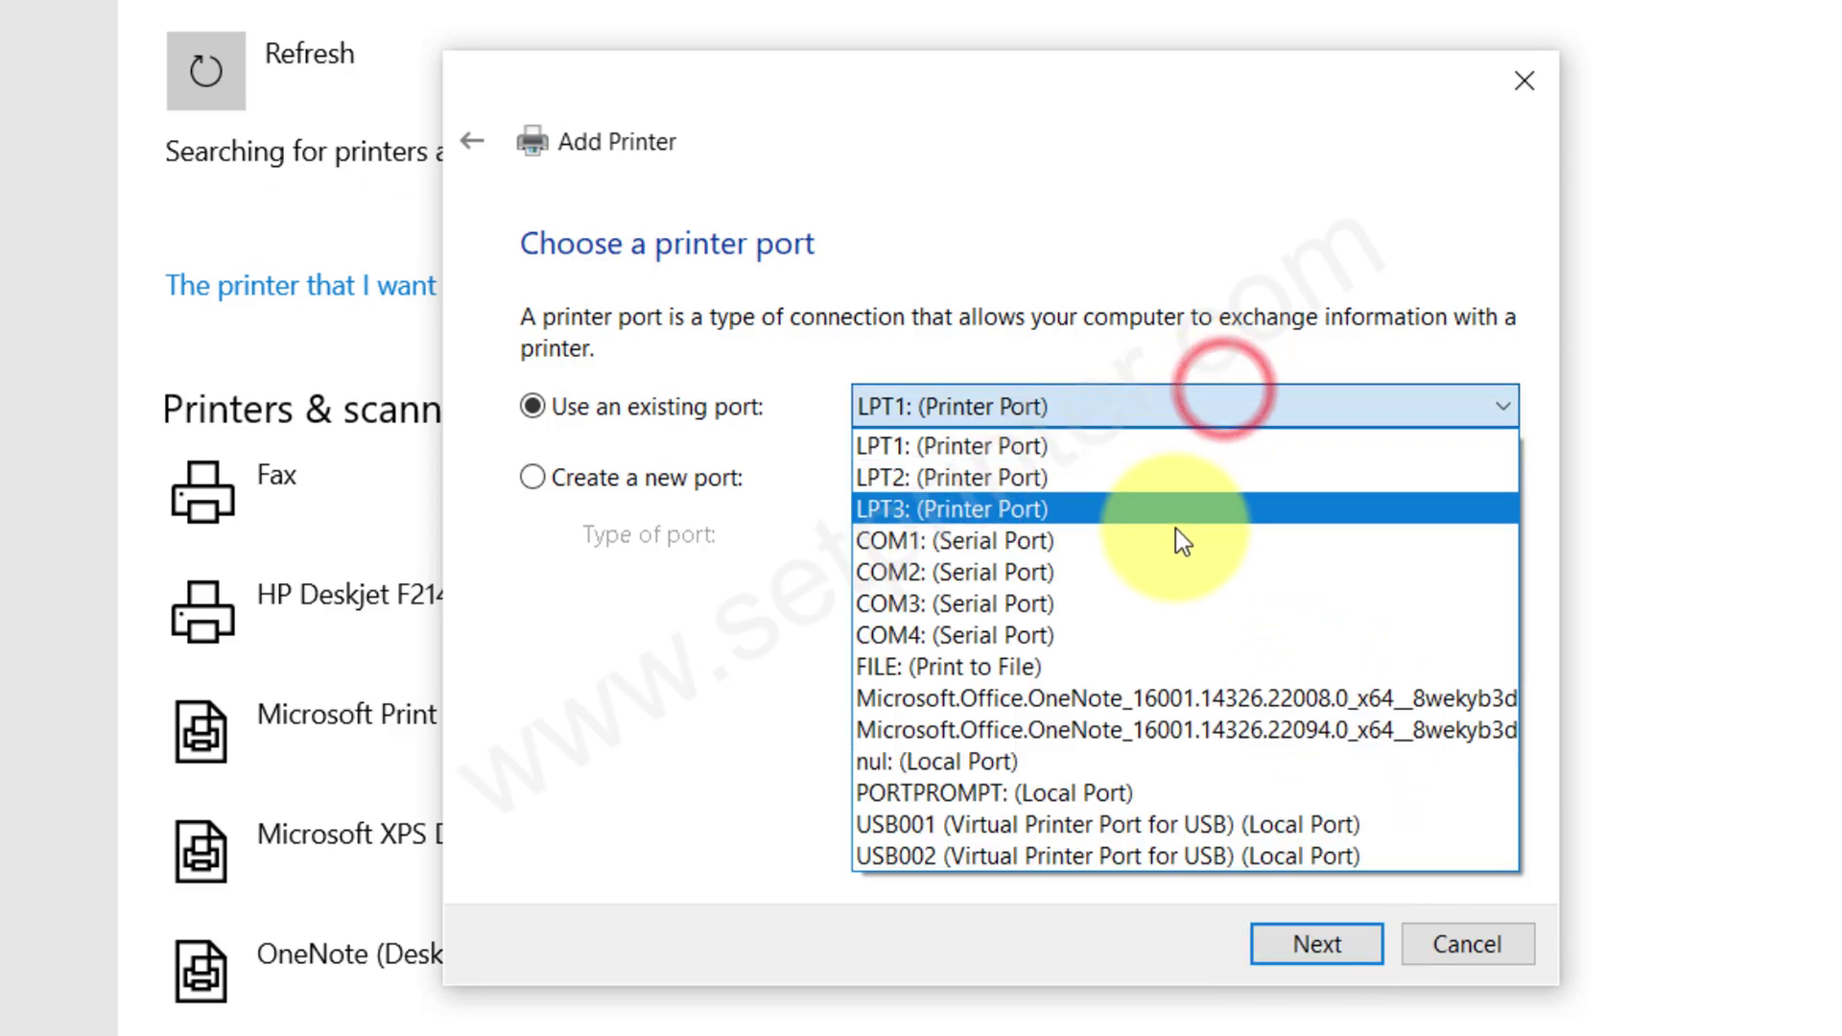
click(1156, 822)
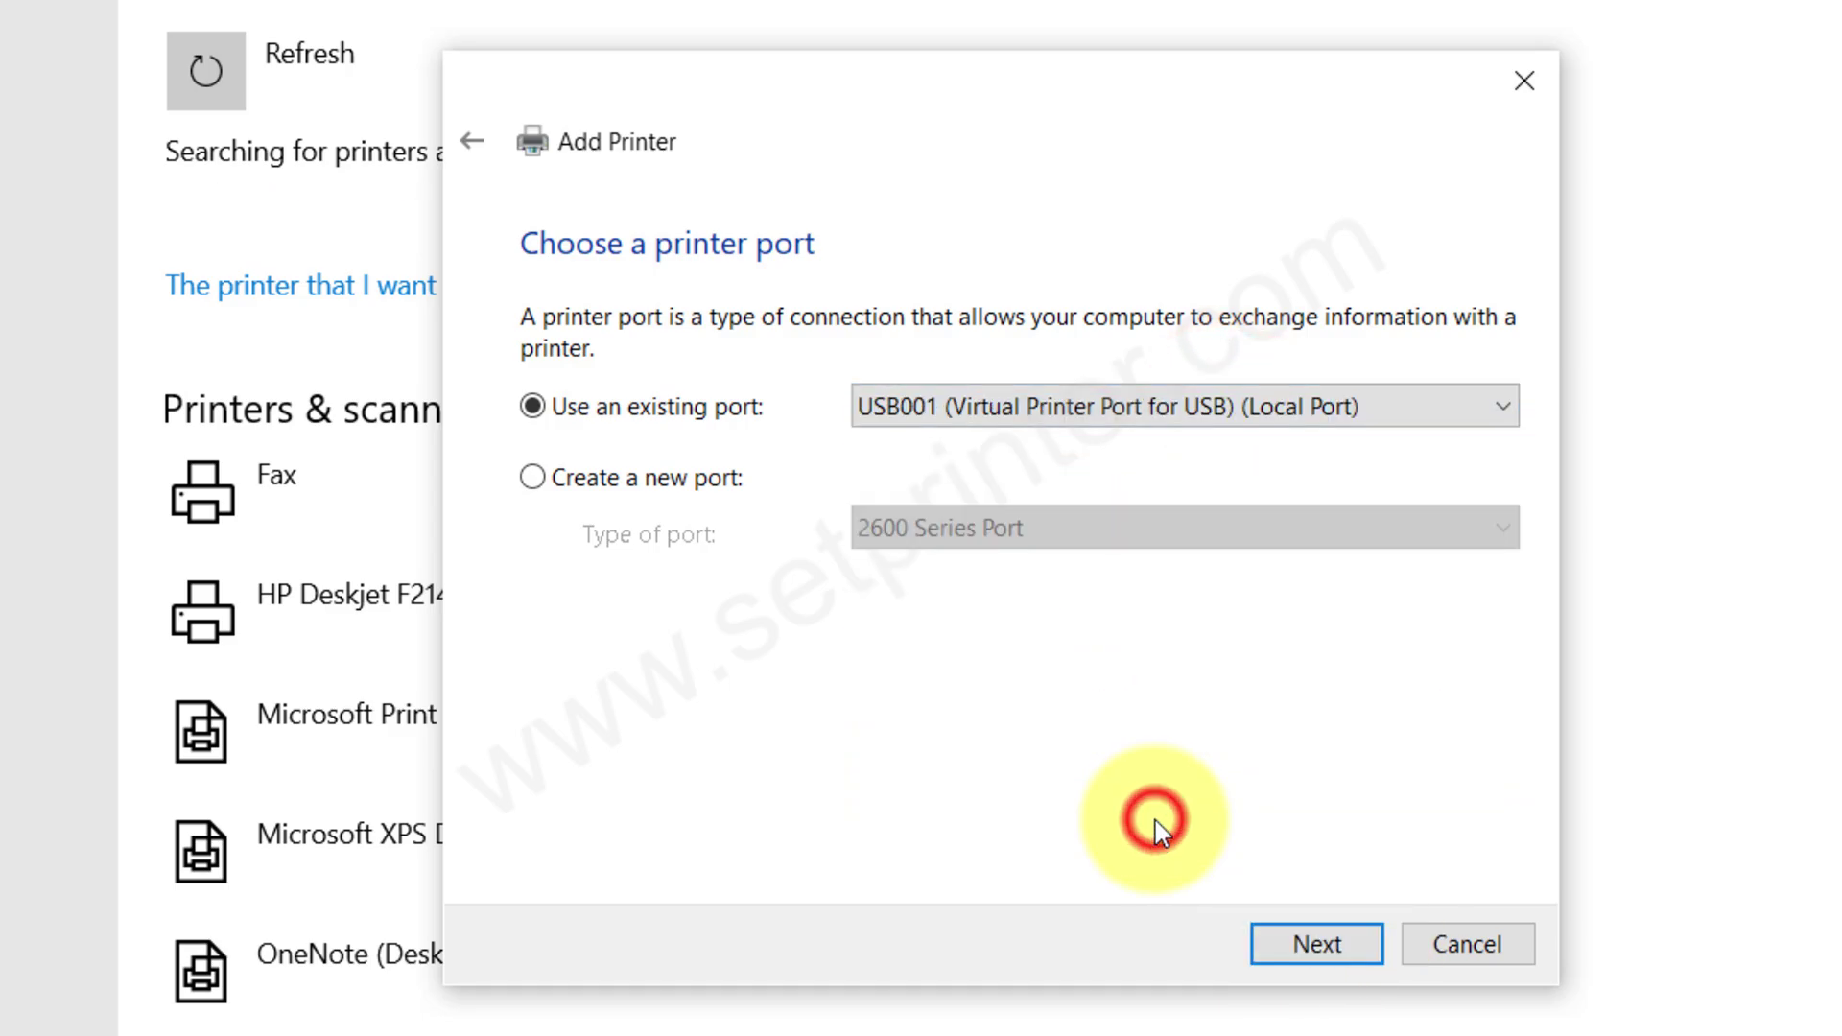
click(1344, 948)
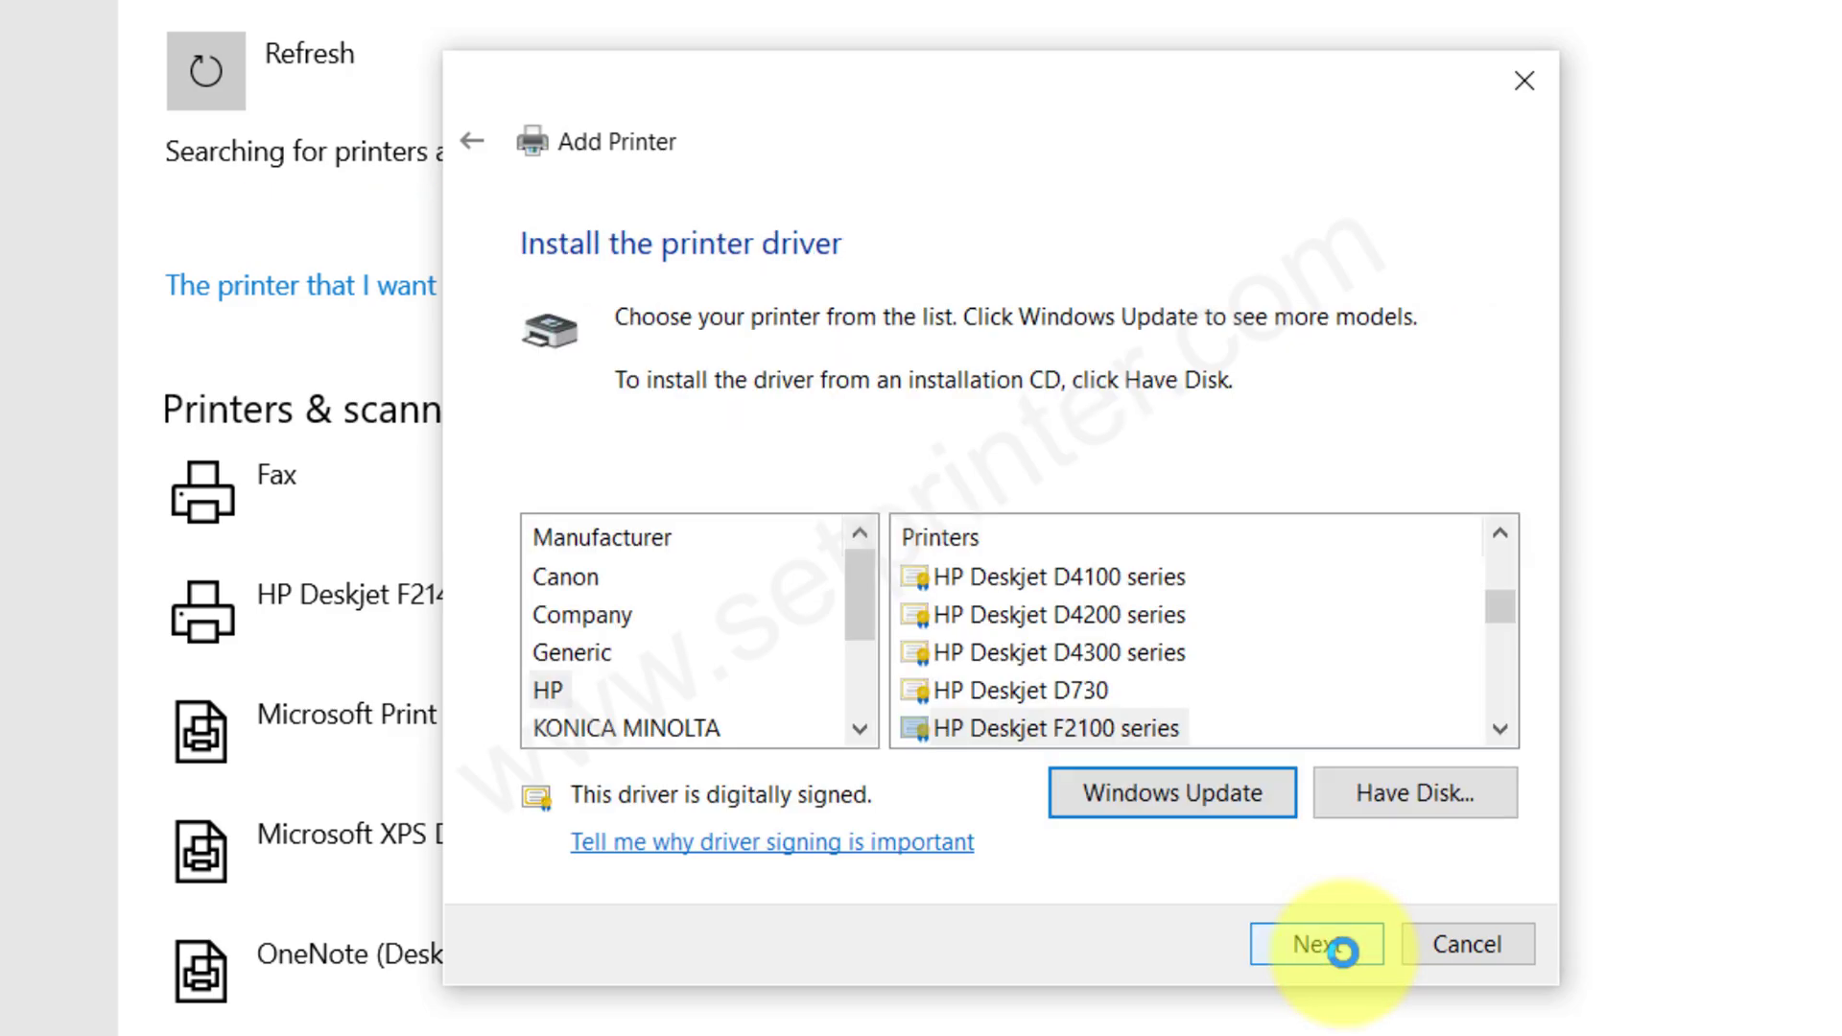
Load the driver via Have Disk from Desktop\MP272 folder\mp68-win-mp270-1_05-ea24\Driver\MP270P3.inf.
click(1412, 794)
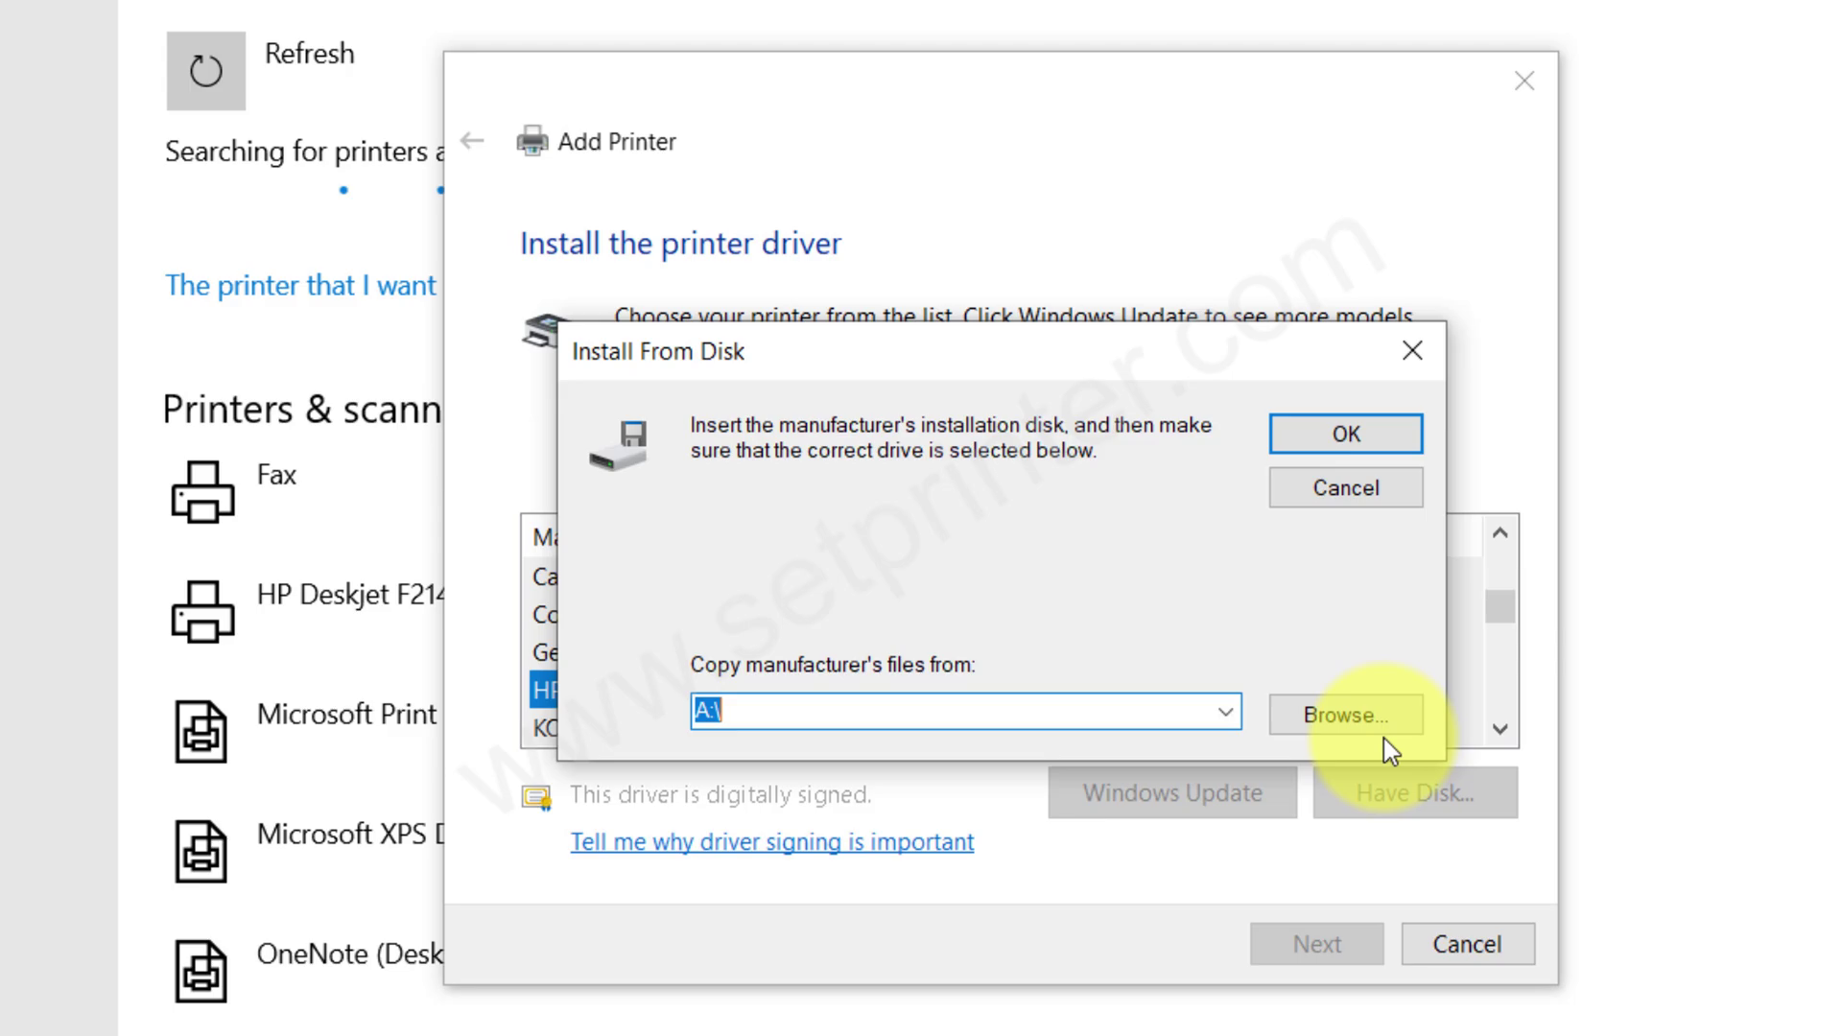
click(1361, 716)
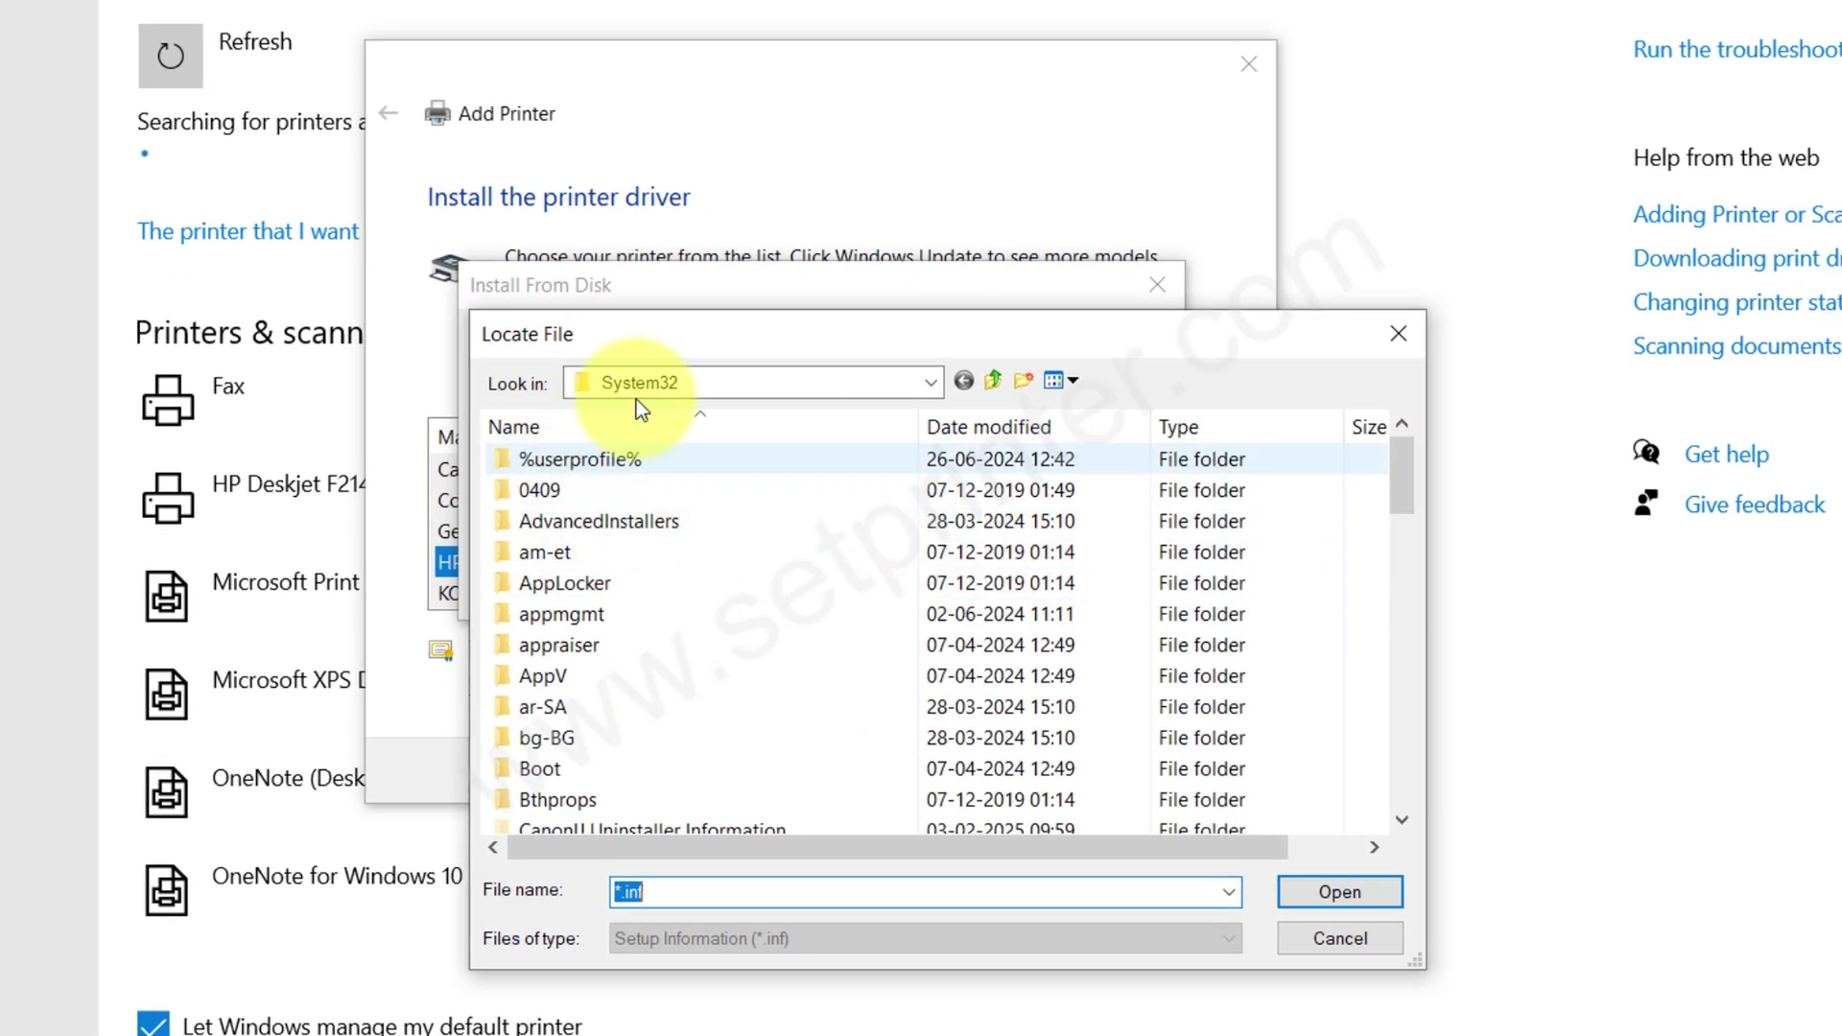
click(933, 383)
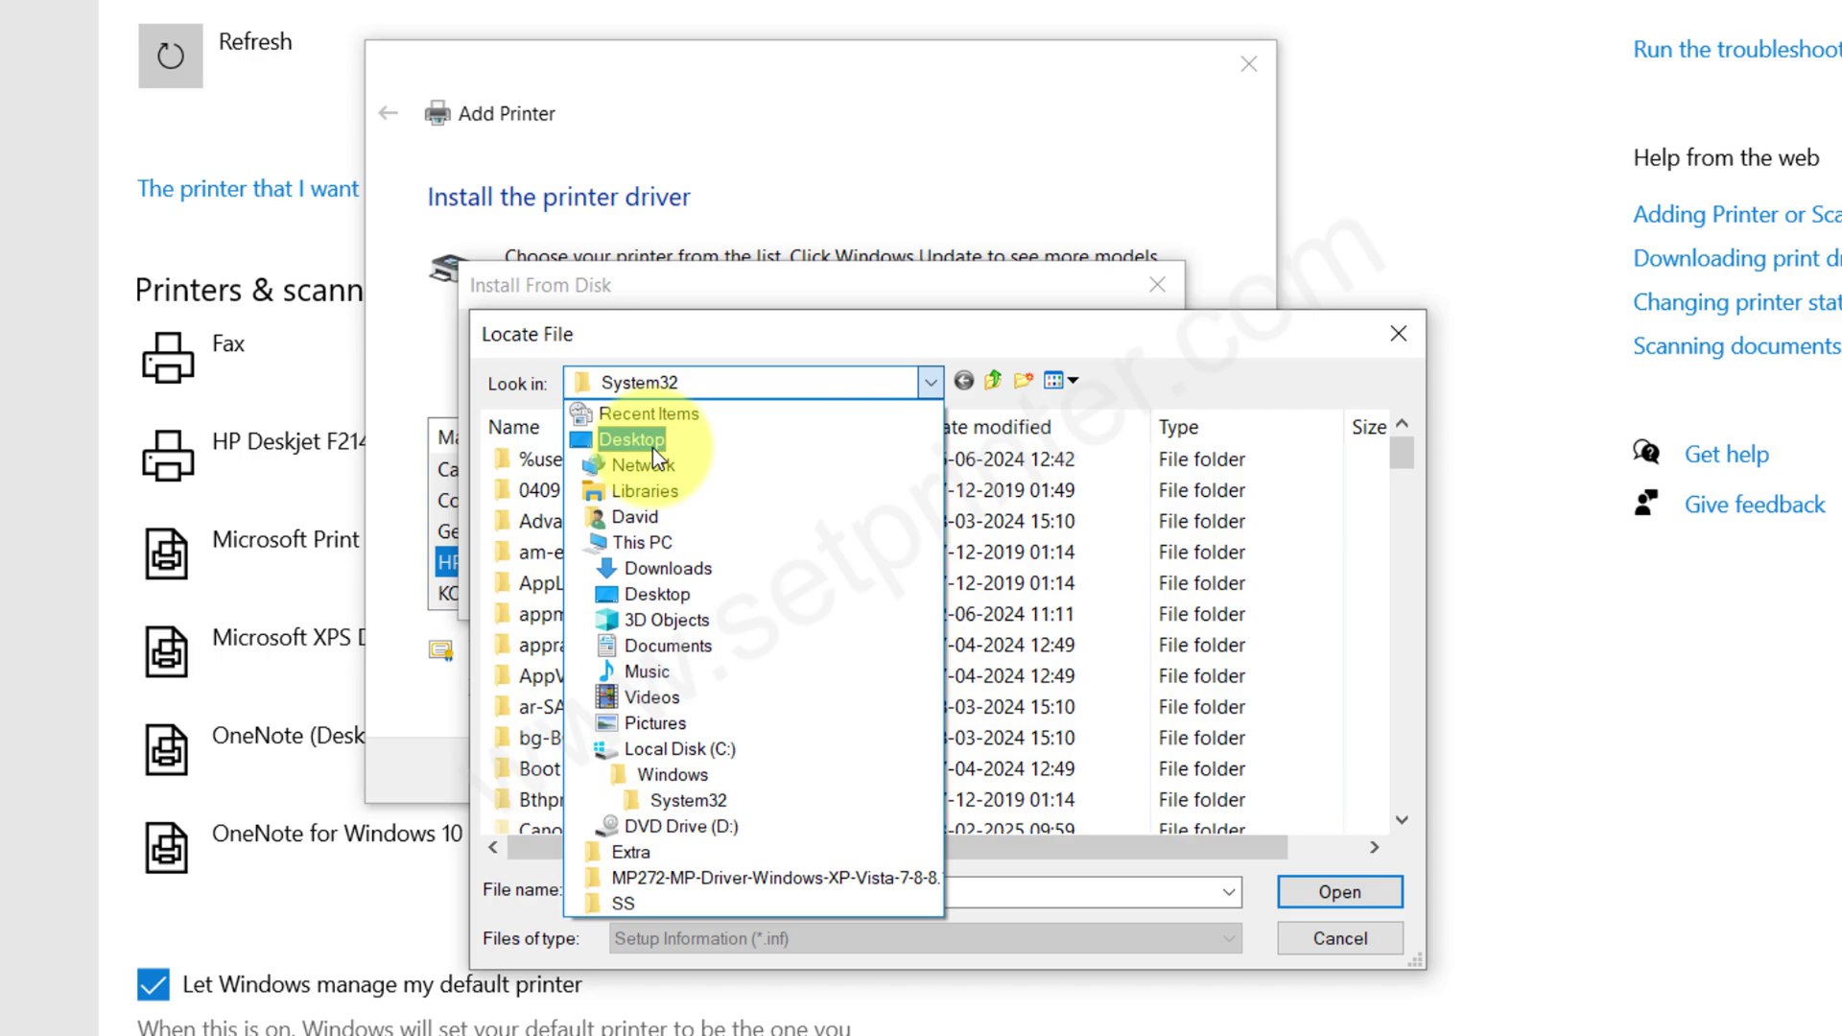
click(647, 448)
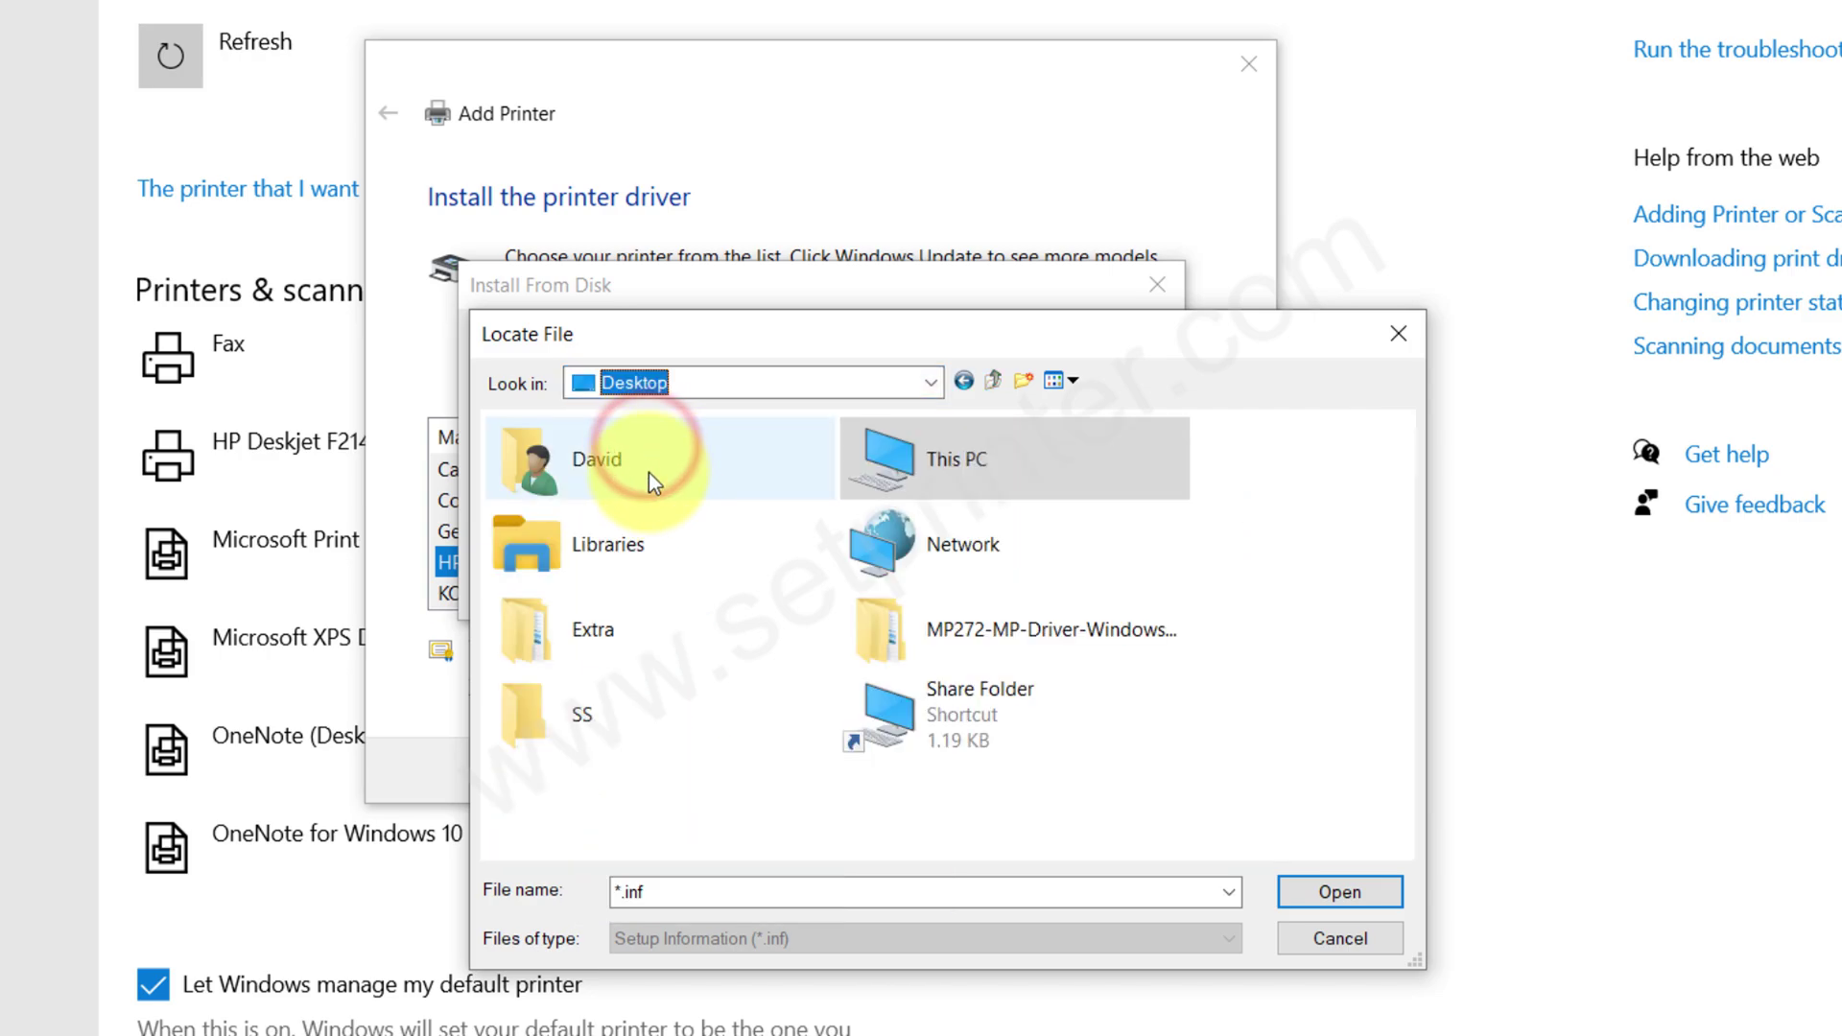
double_click(971, 624)
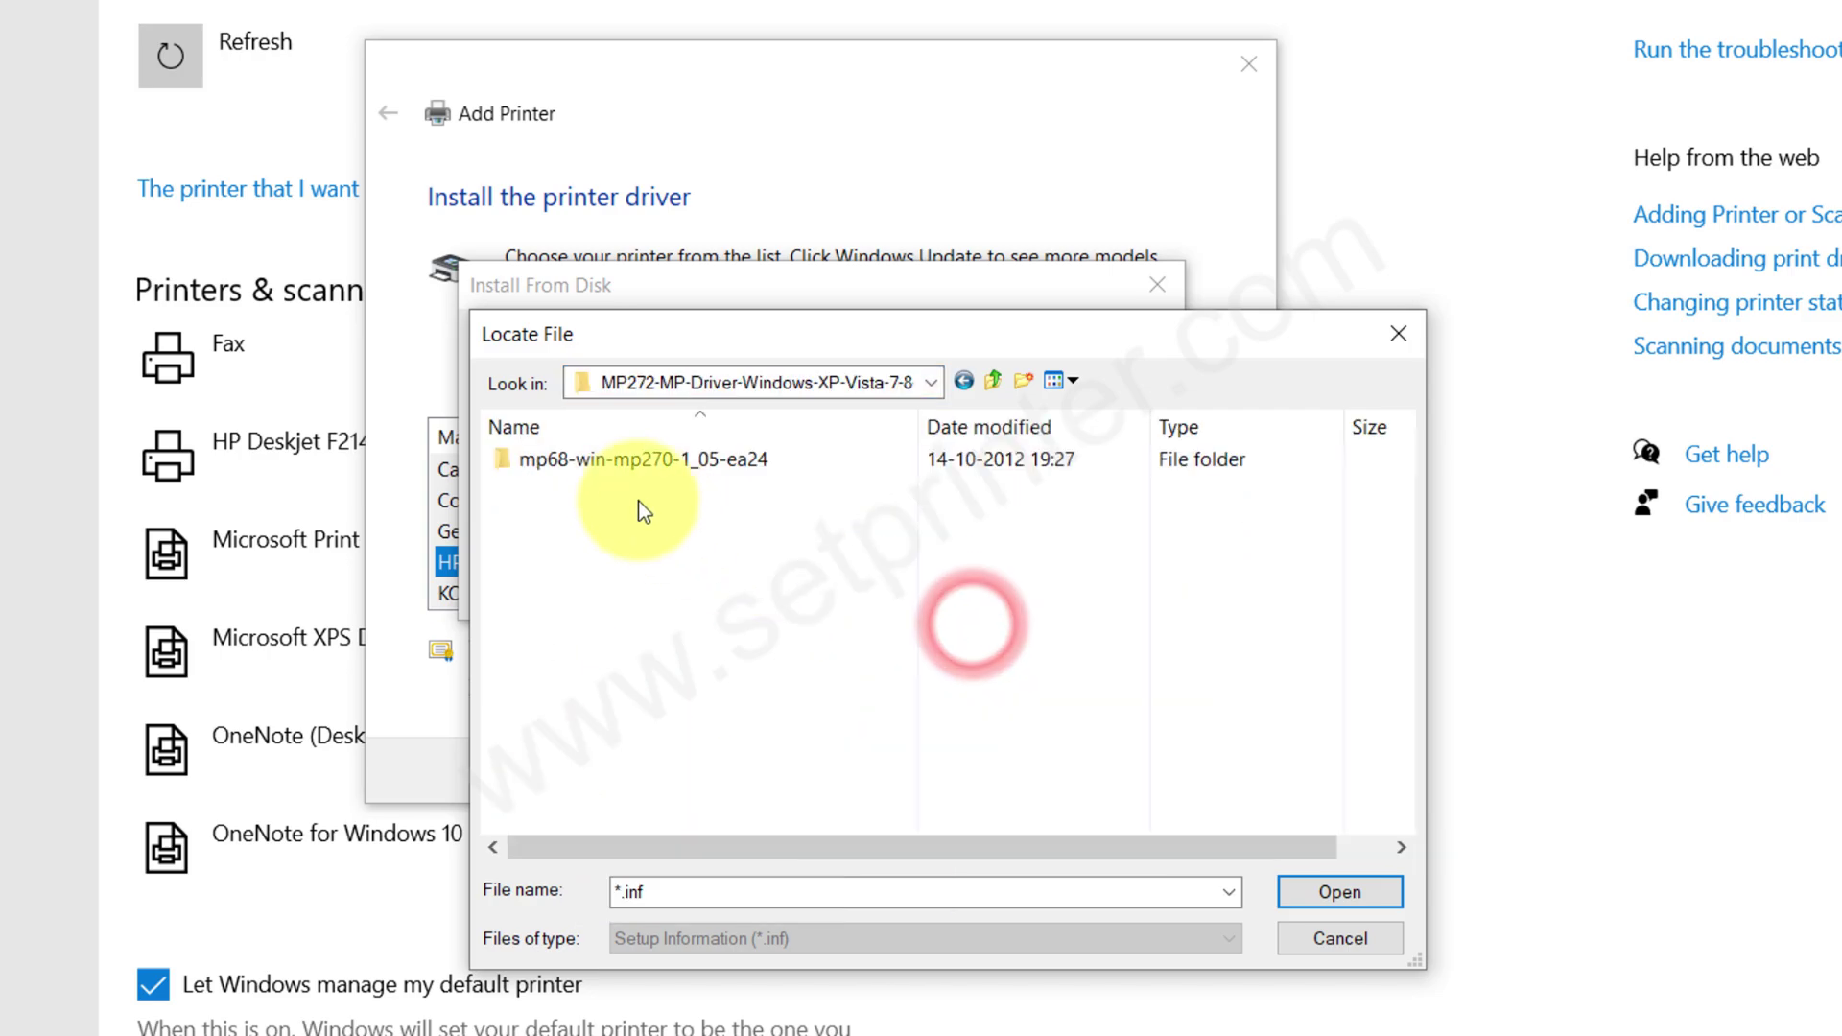
double_click(603, 469)
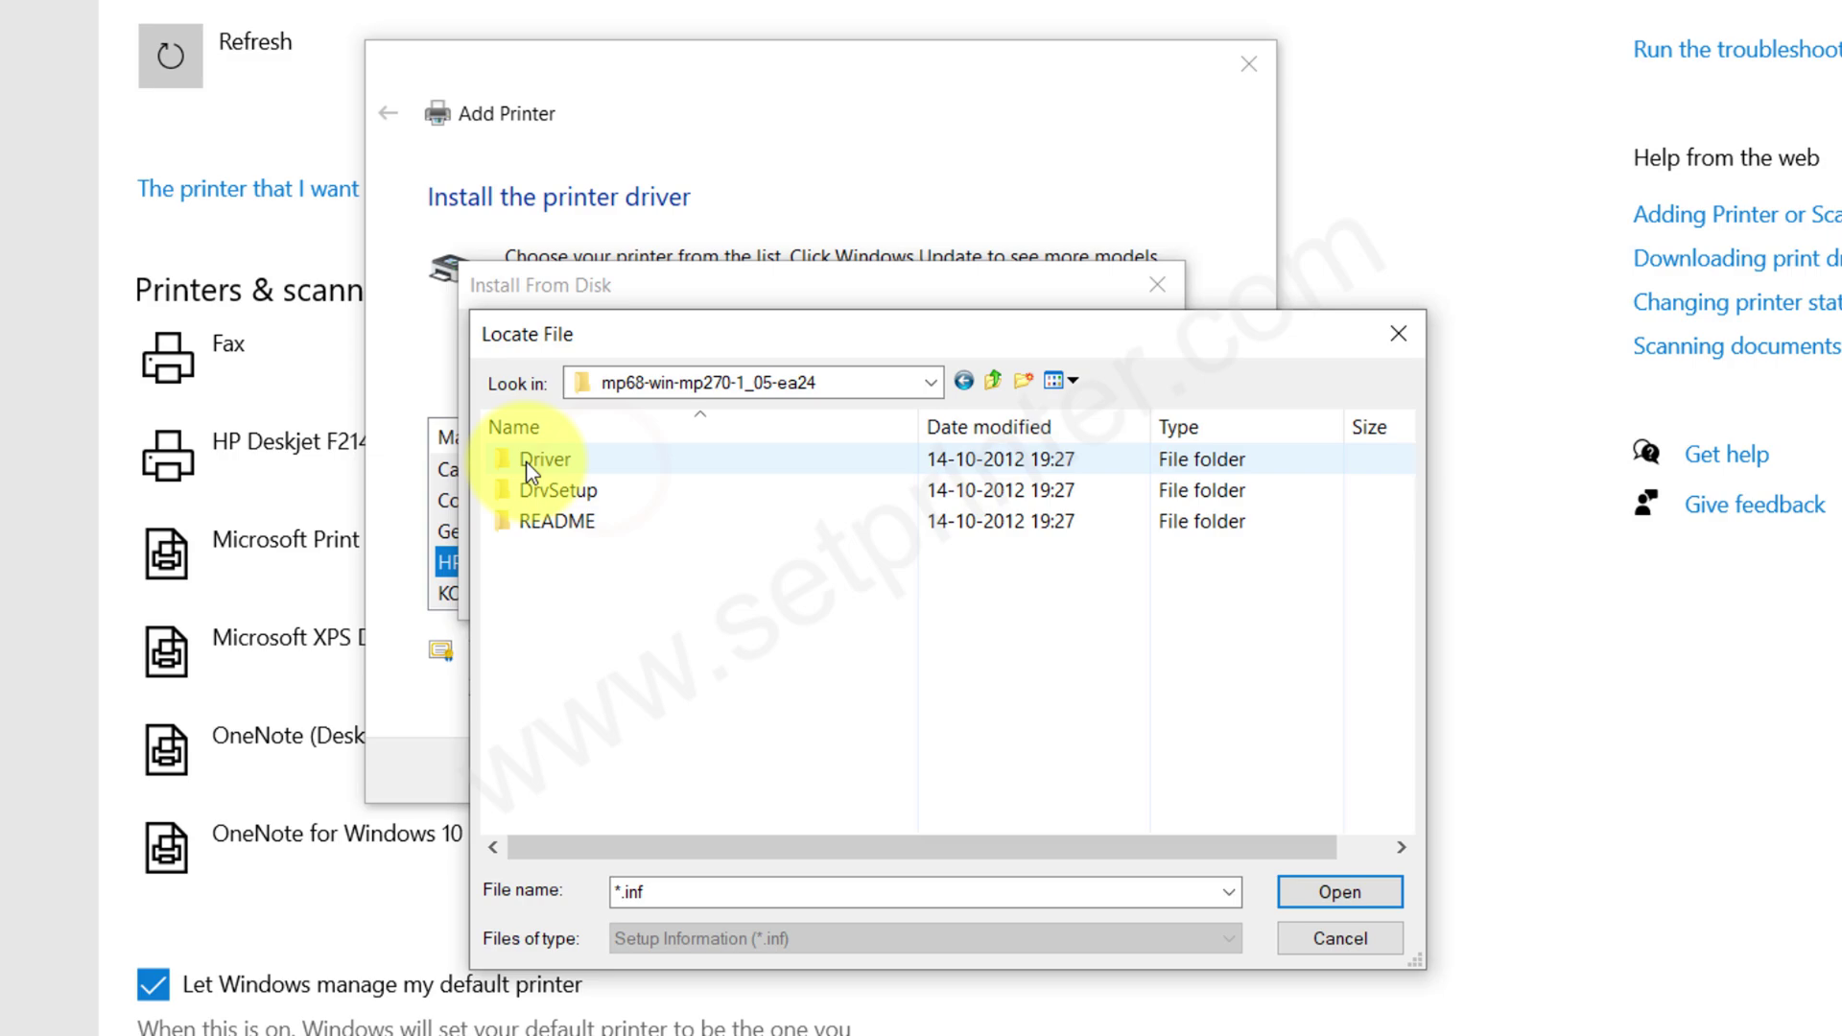
click(527, 467)
double_click(527, 466)
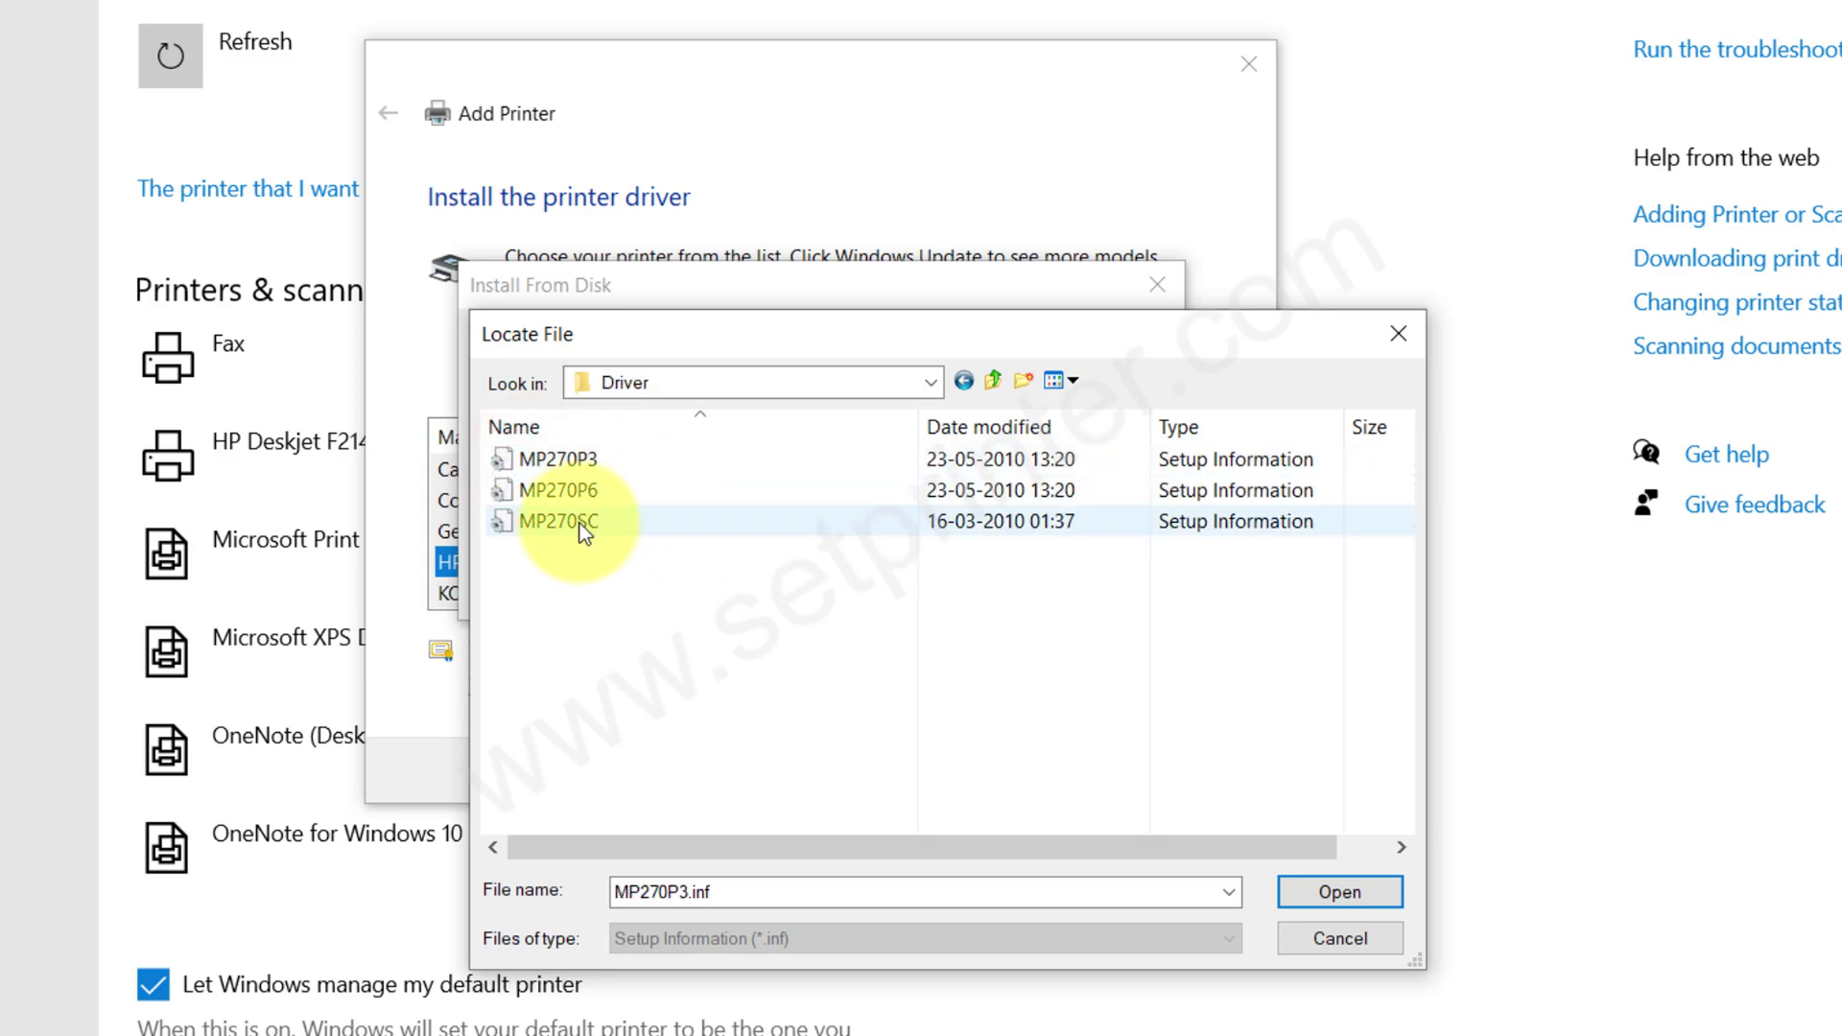
click(584, 460)
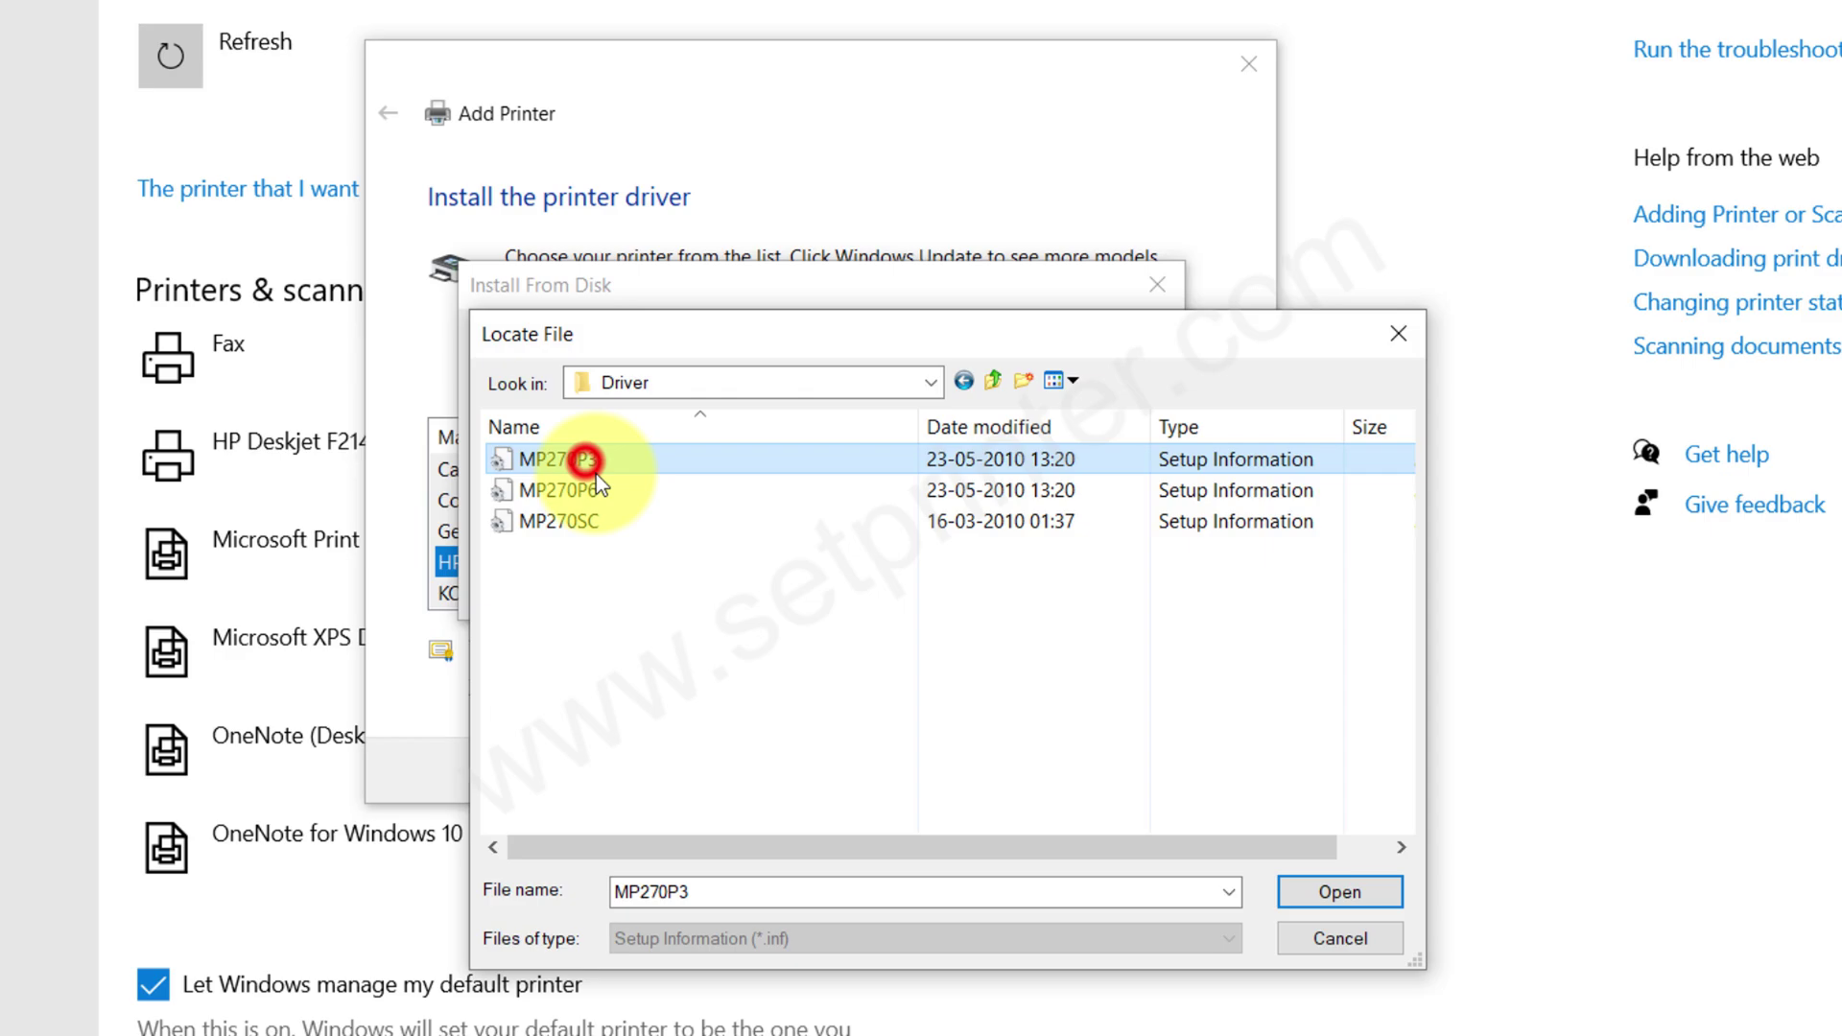
click(1341, 893)
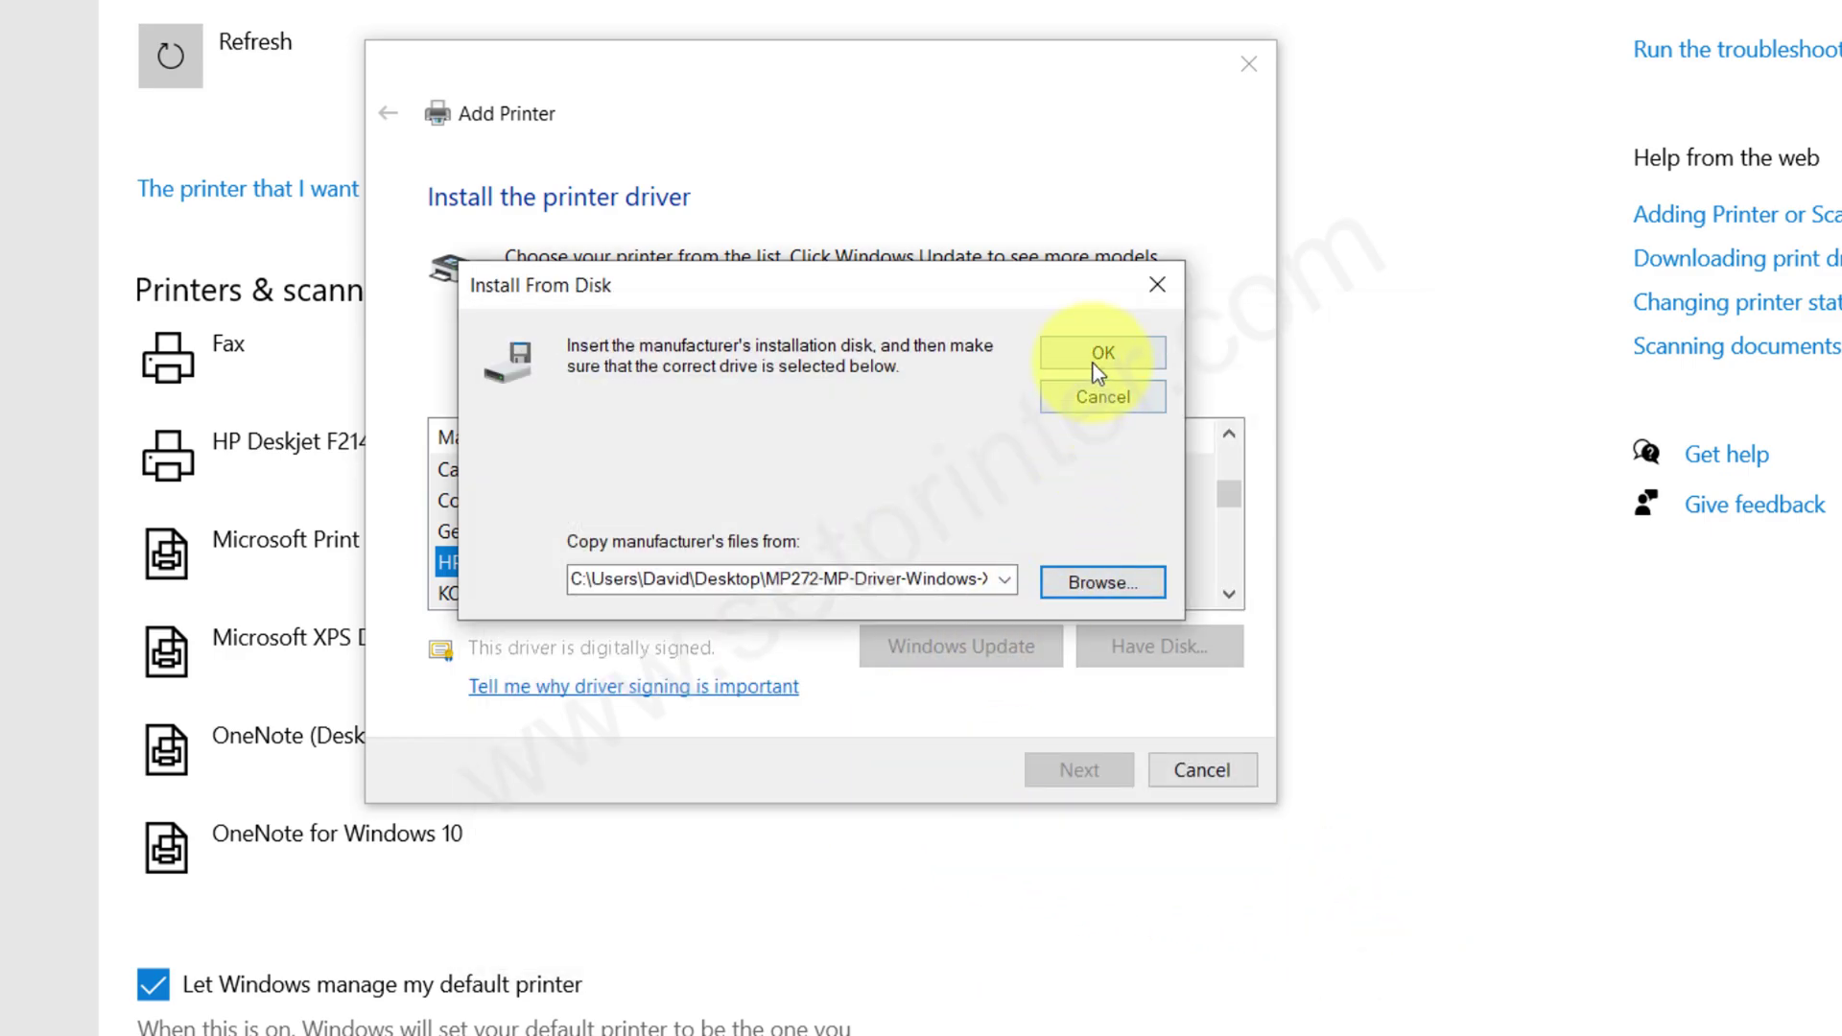
click(1099, 357)
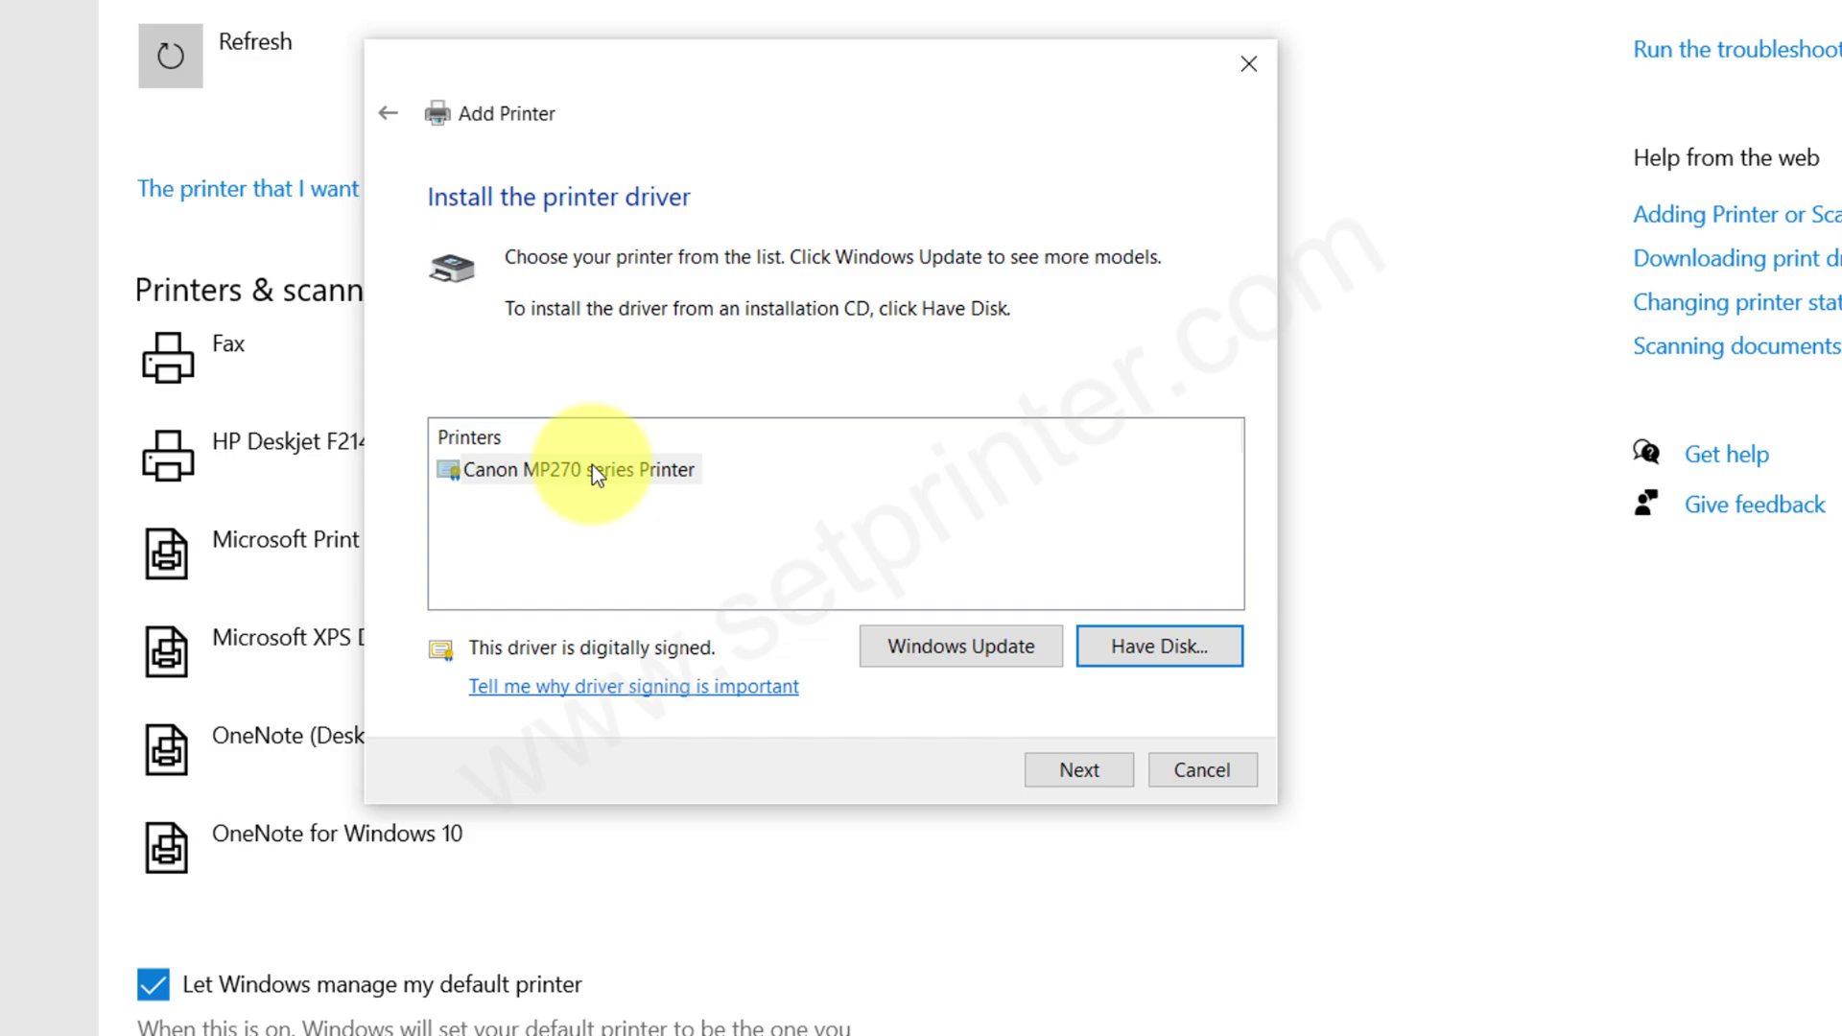
Select the Canon MP270 series Printer driver and replace the current driver.
click(591, 470)
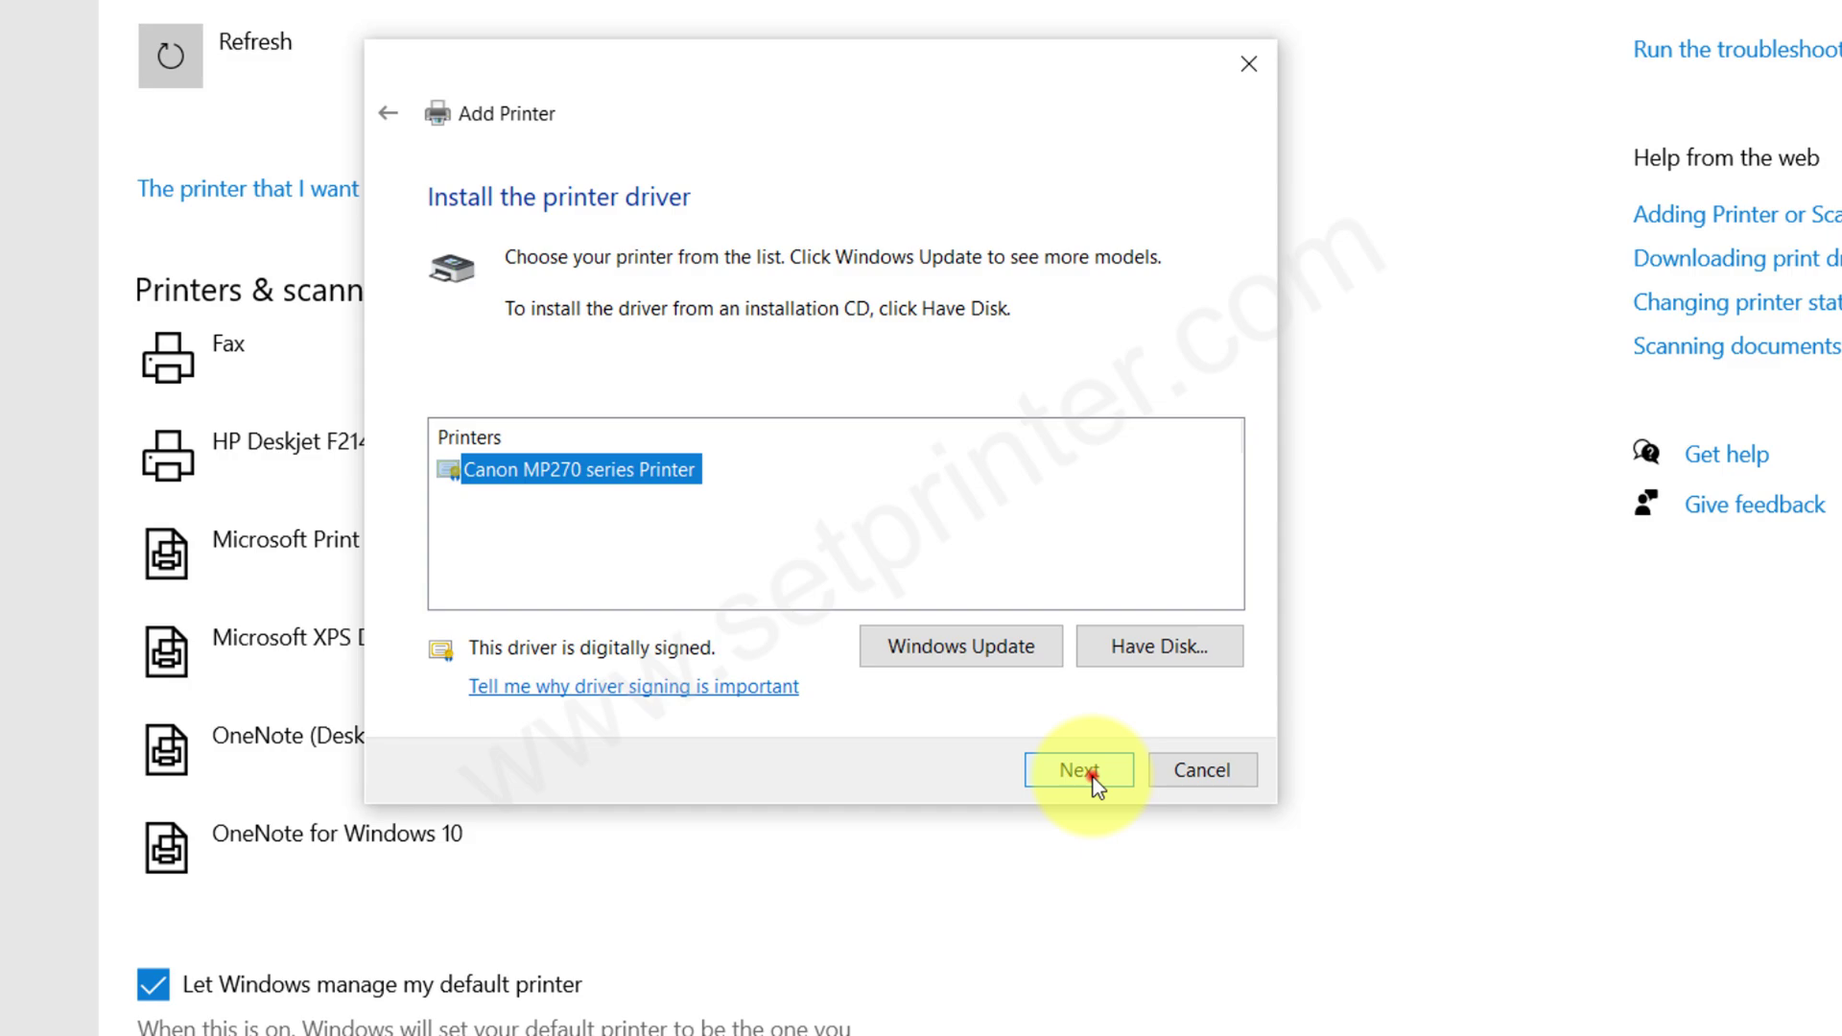
click(1092, 778)
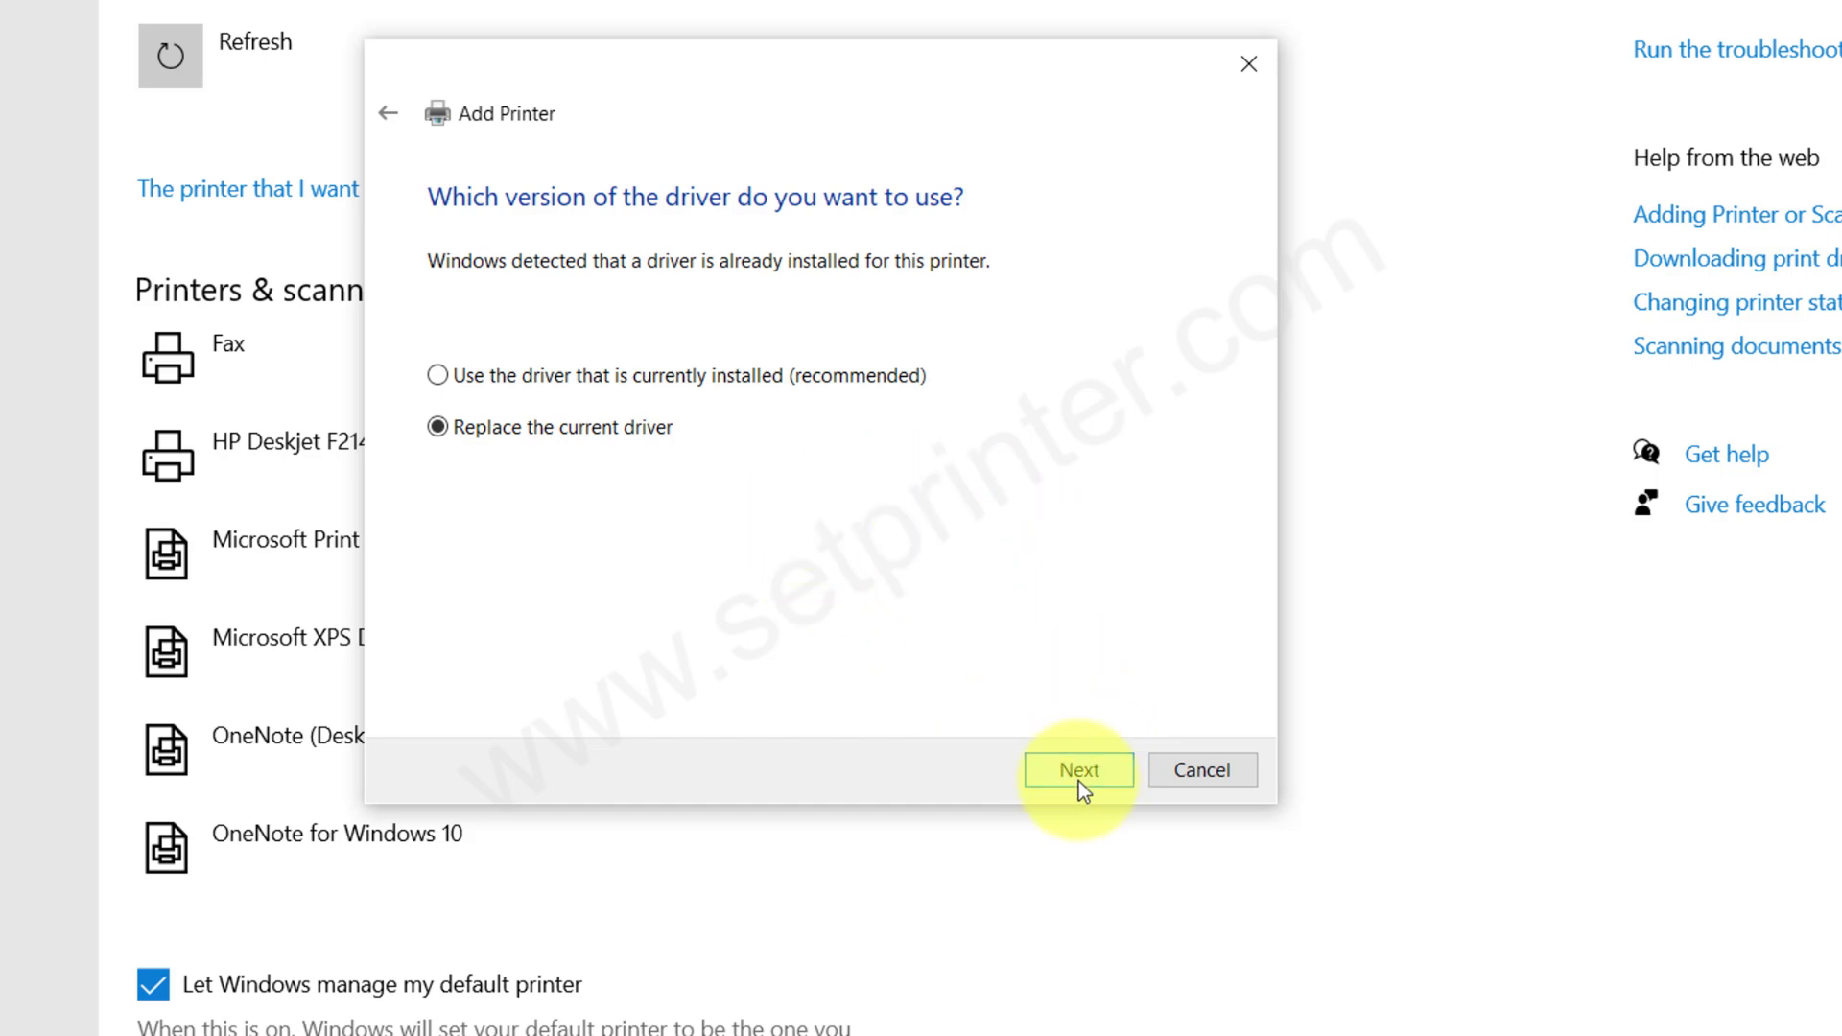
click(1079, 771)
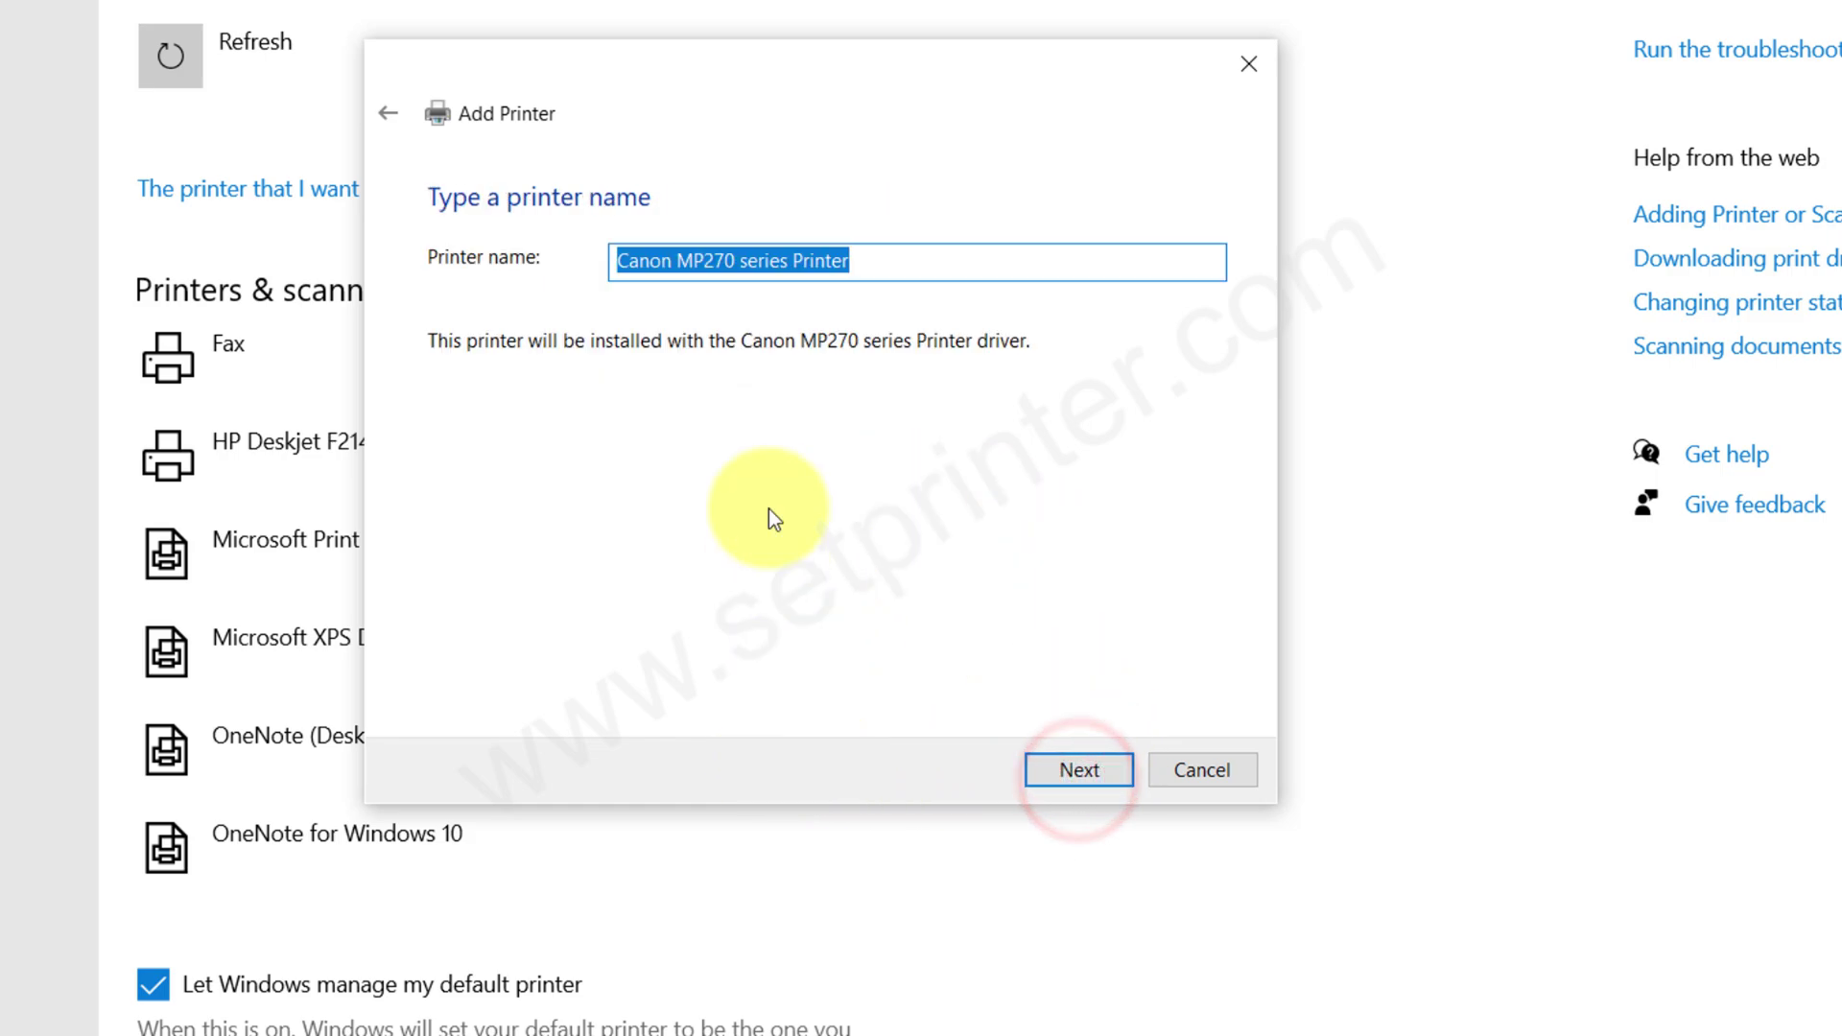
Rename the printer to 'Canon MP272' by replacing '0 series Printer' with '2'.
click(755, 269)
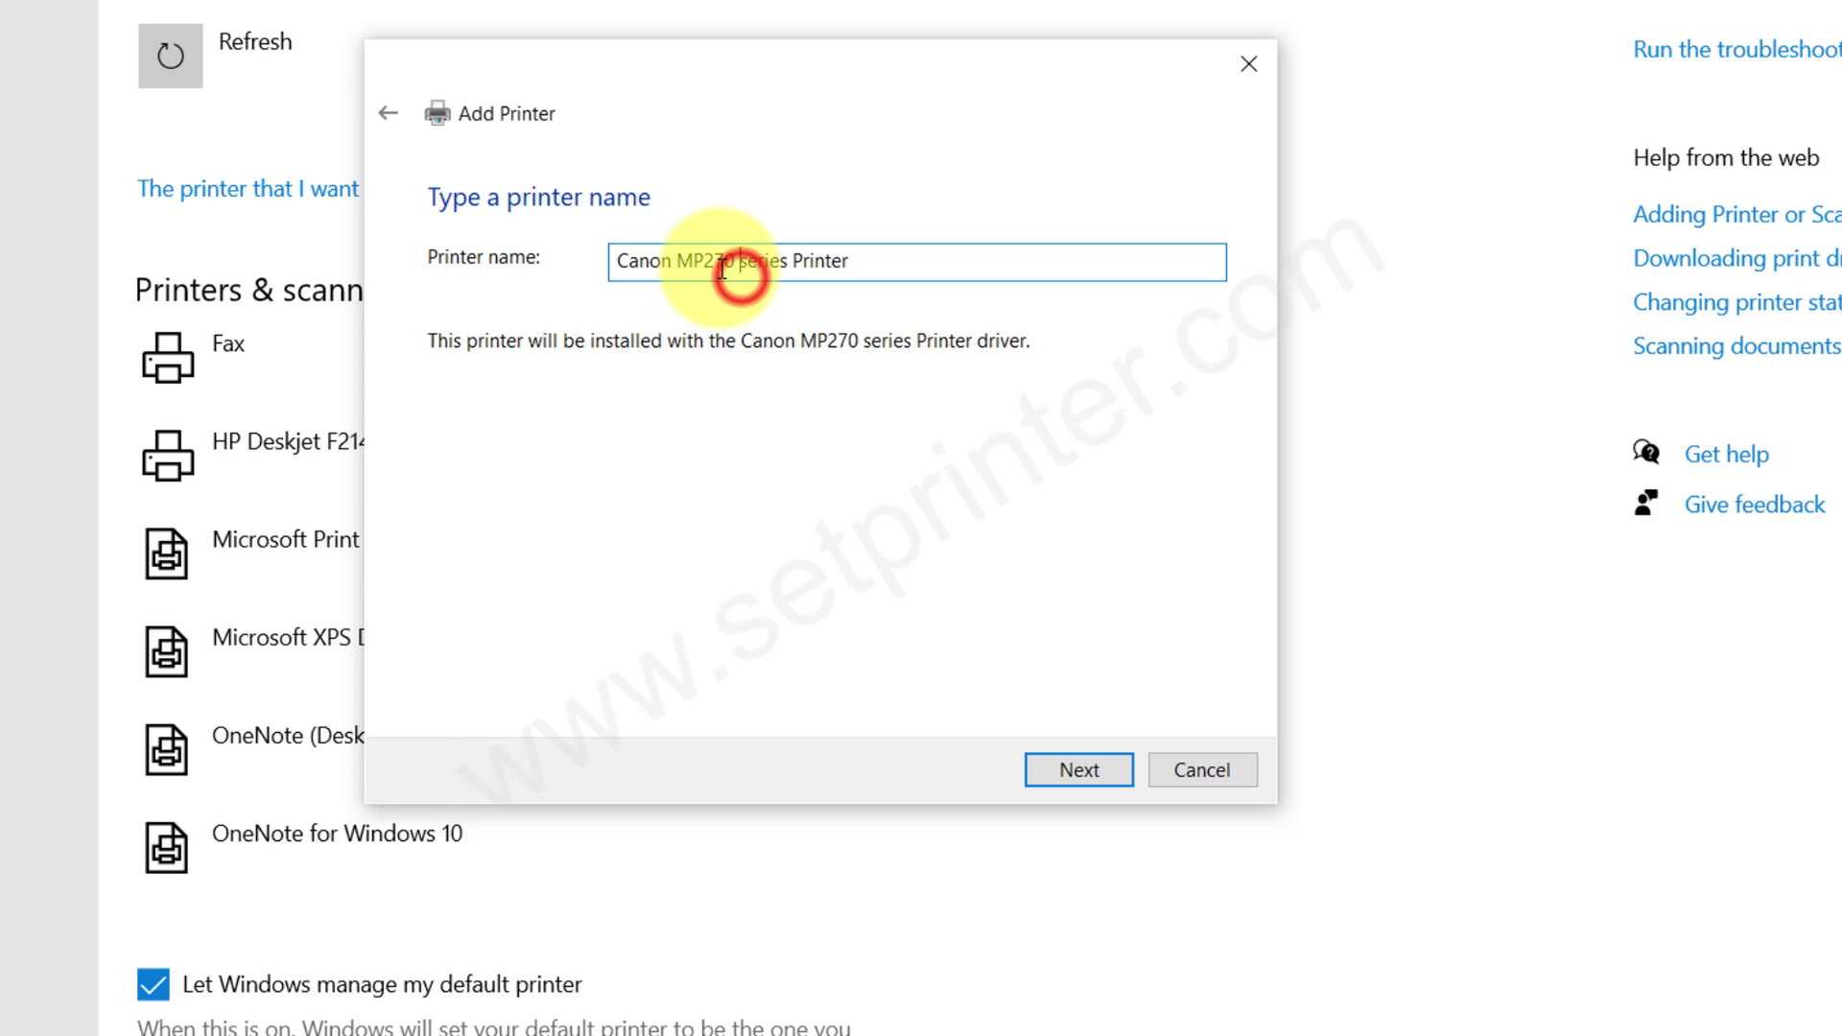
drag(725, 261, 927, 277)
text(272)
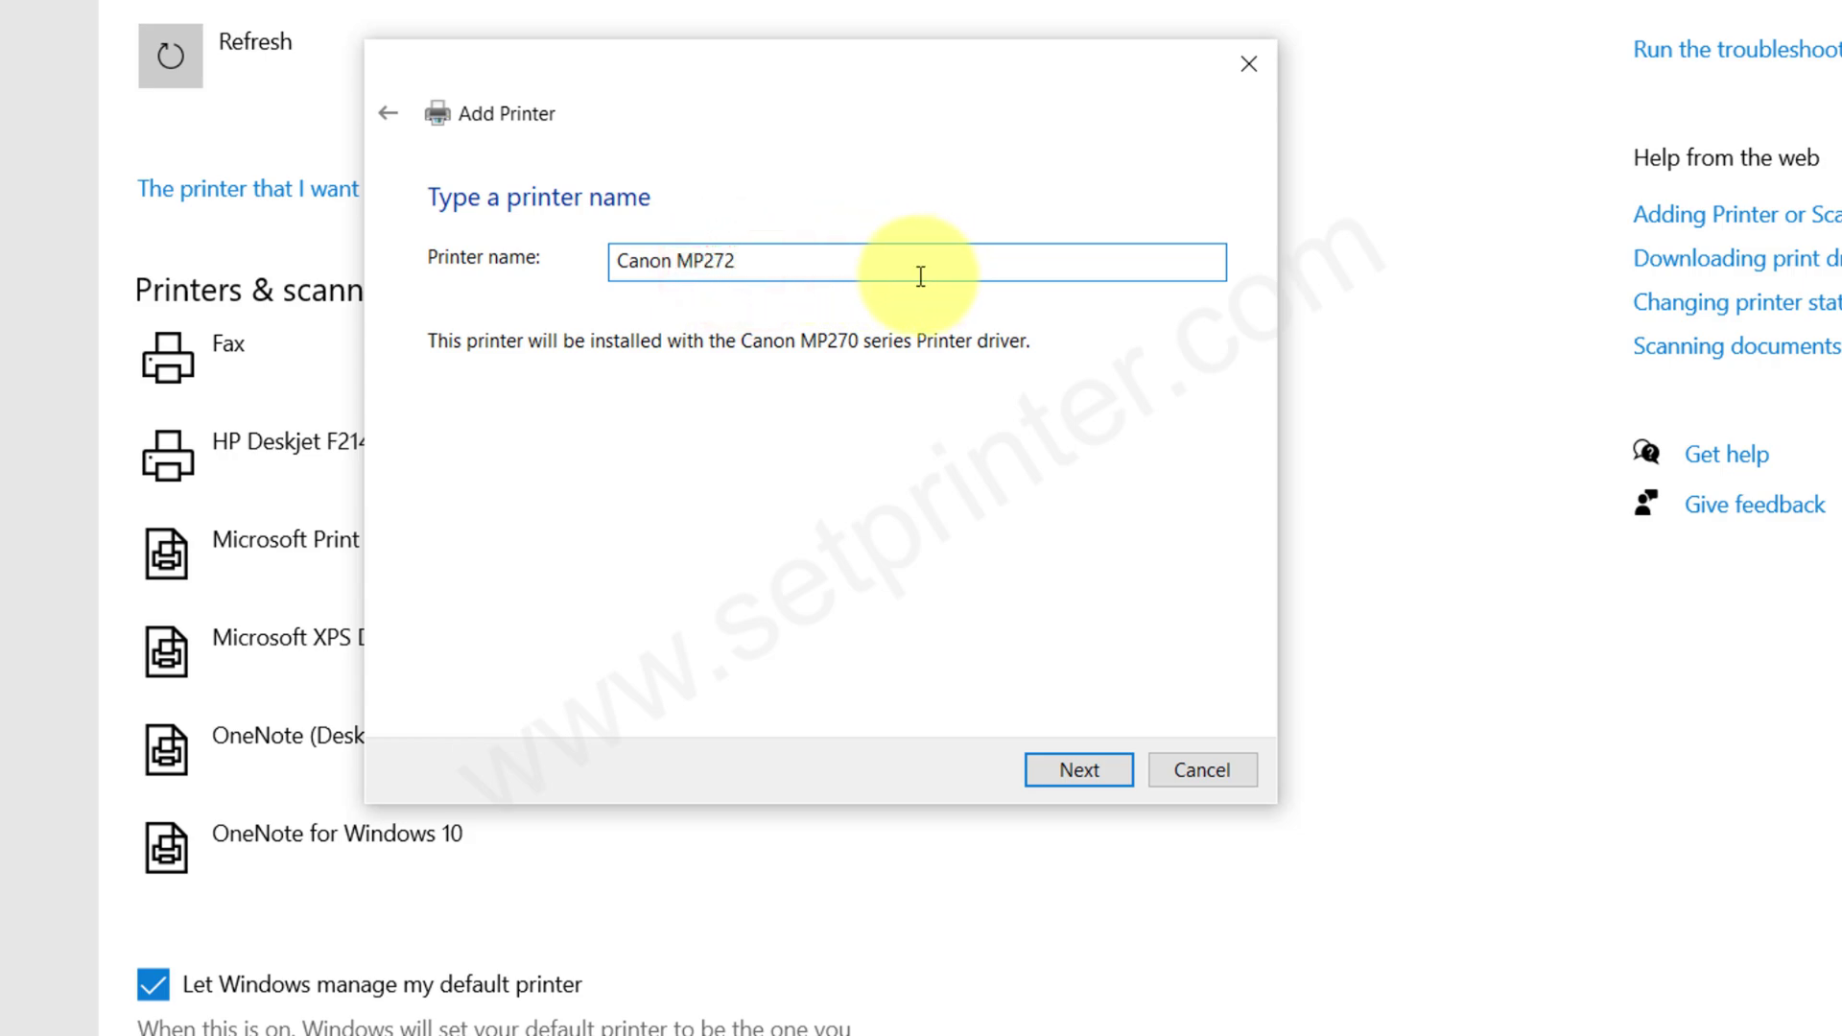
Install Canon MP272, keep 'Do not share this printer', and finish the wizard.
click(1063, 774)
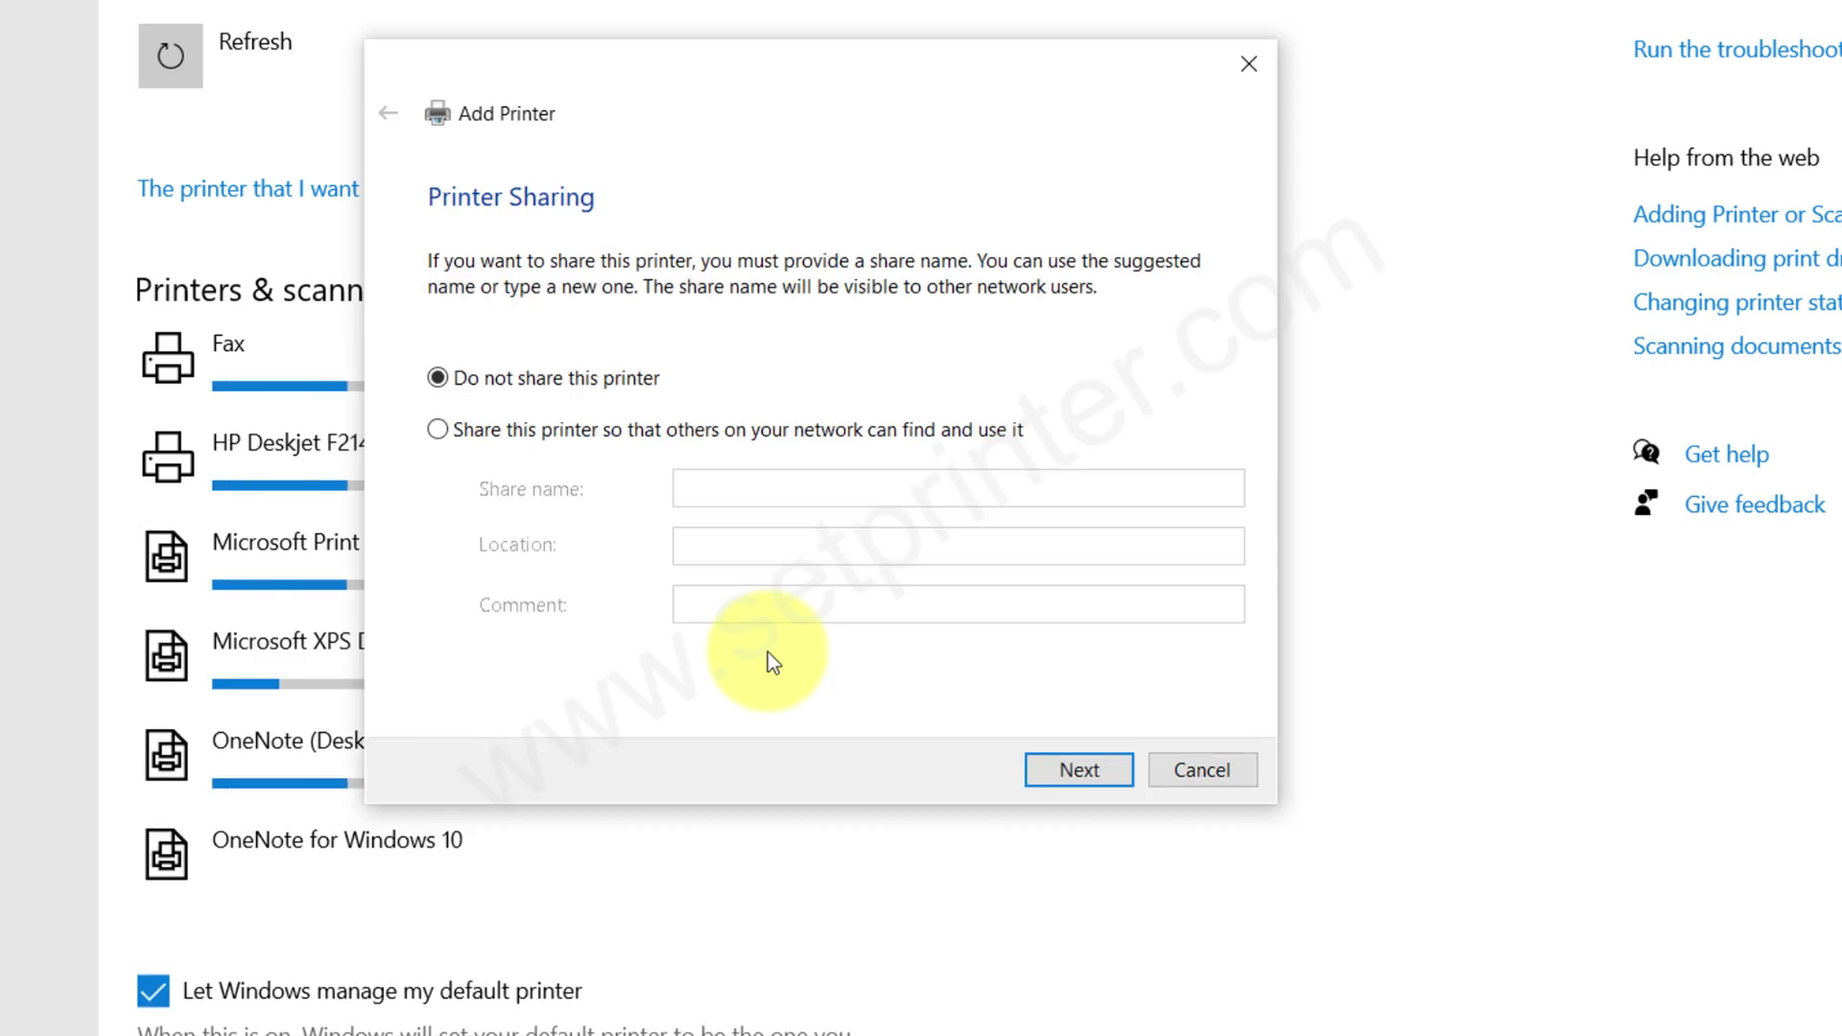
click(1102, 769)
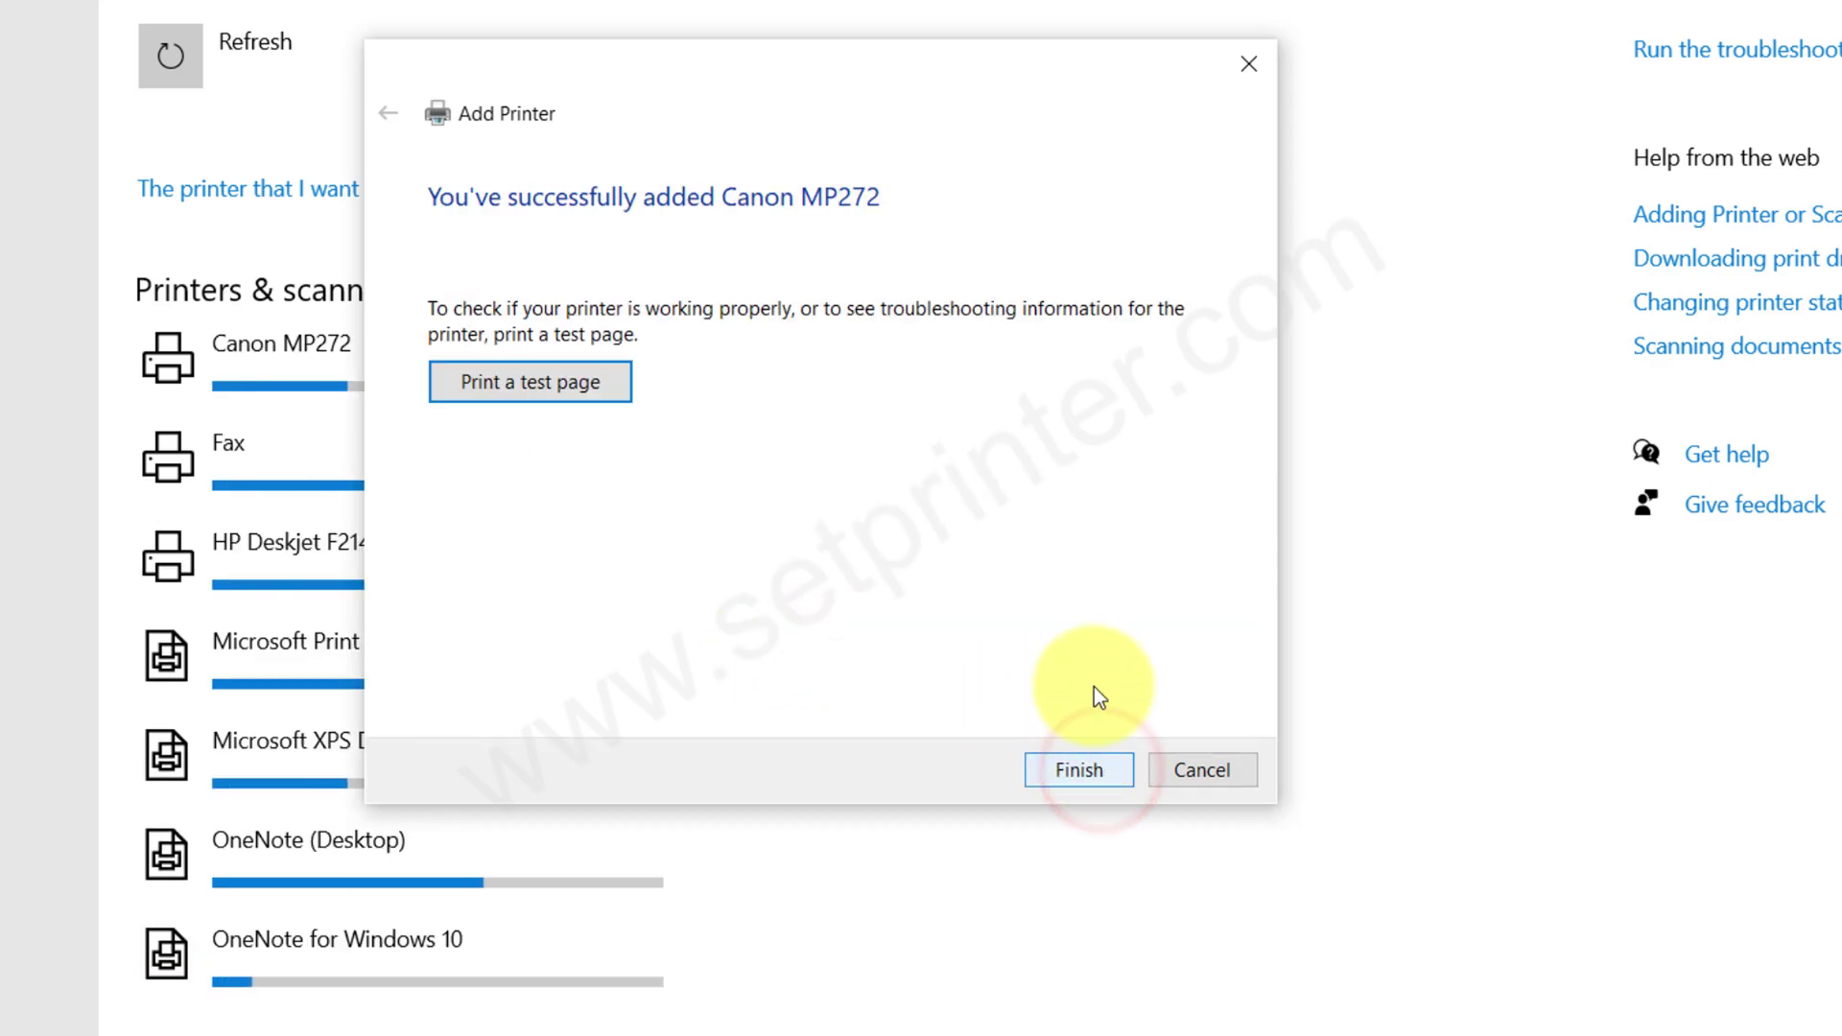
click(1078, 776)
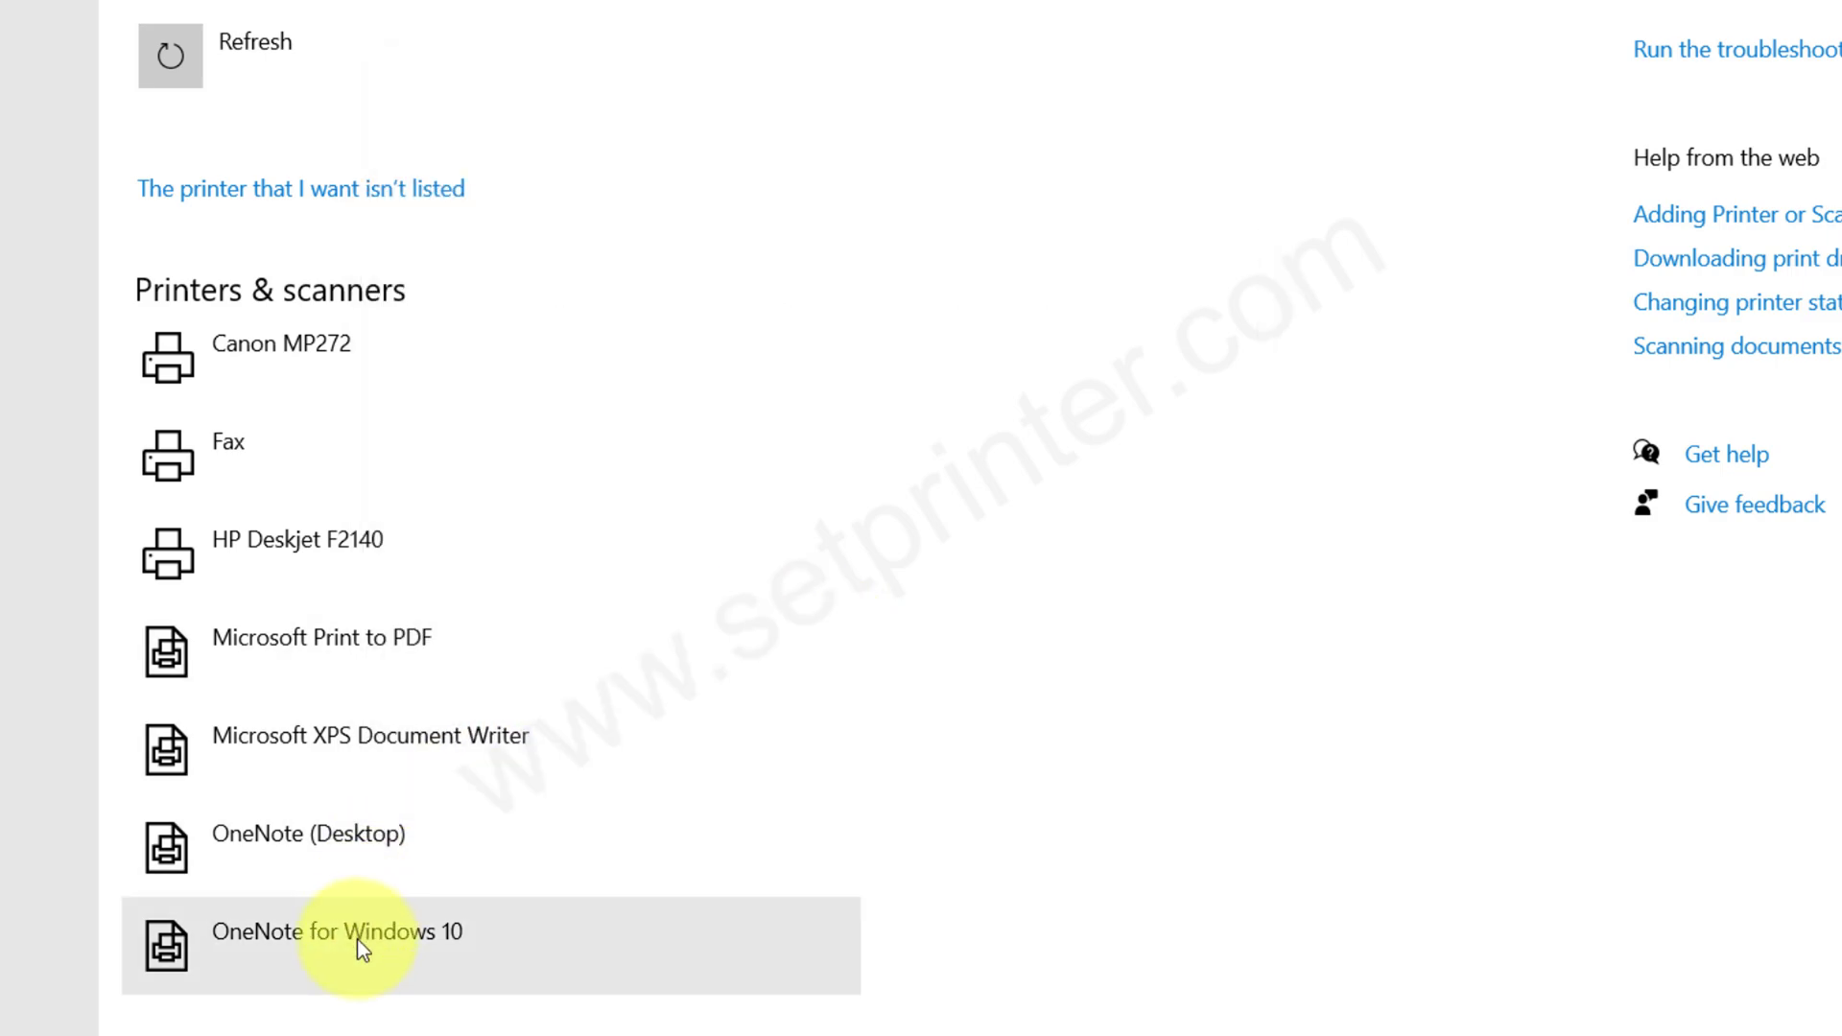
Select Canon MP272 in the list to reveal its Open queue, Manage and Remove device buttons.
click(374, 387)
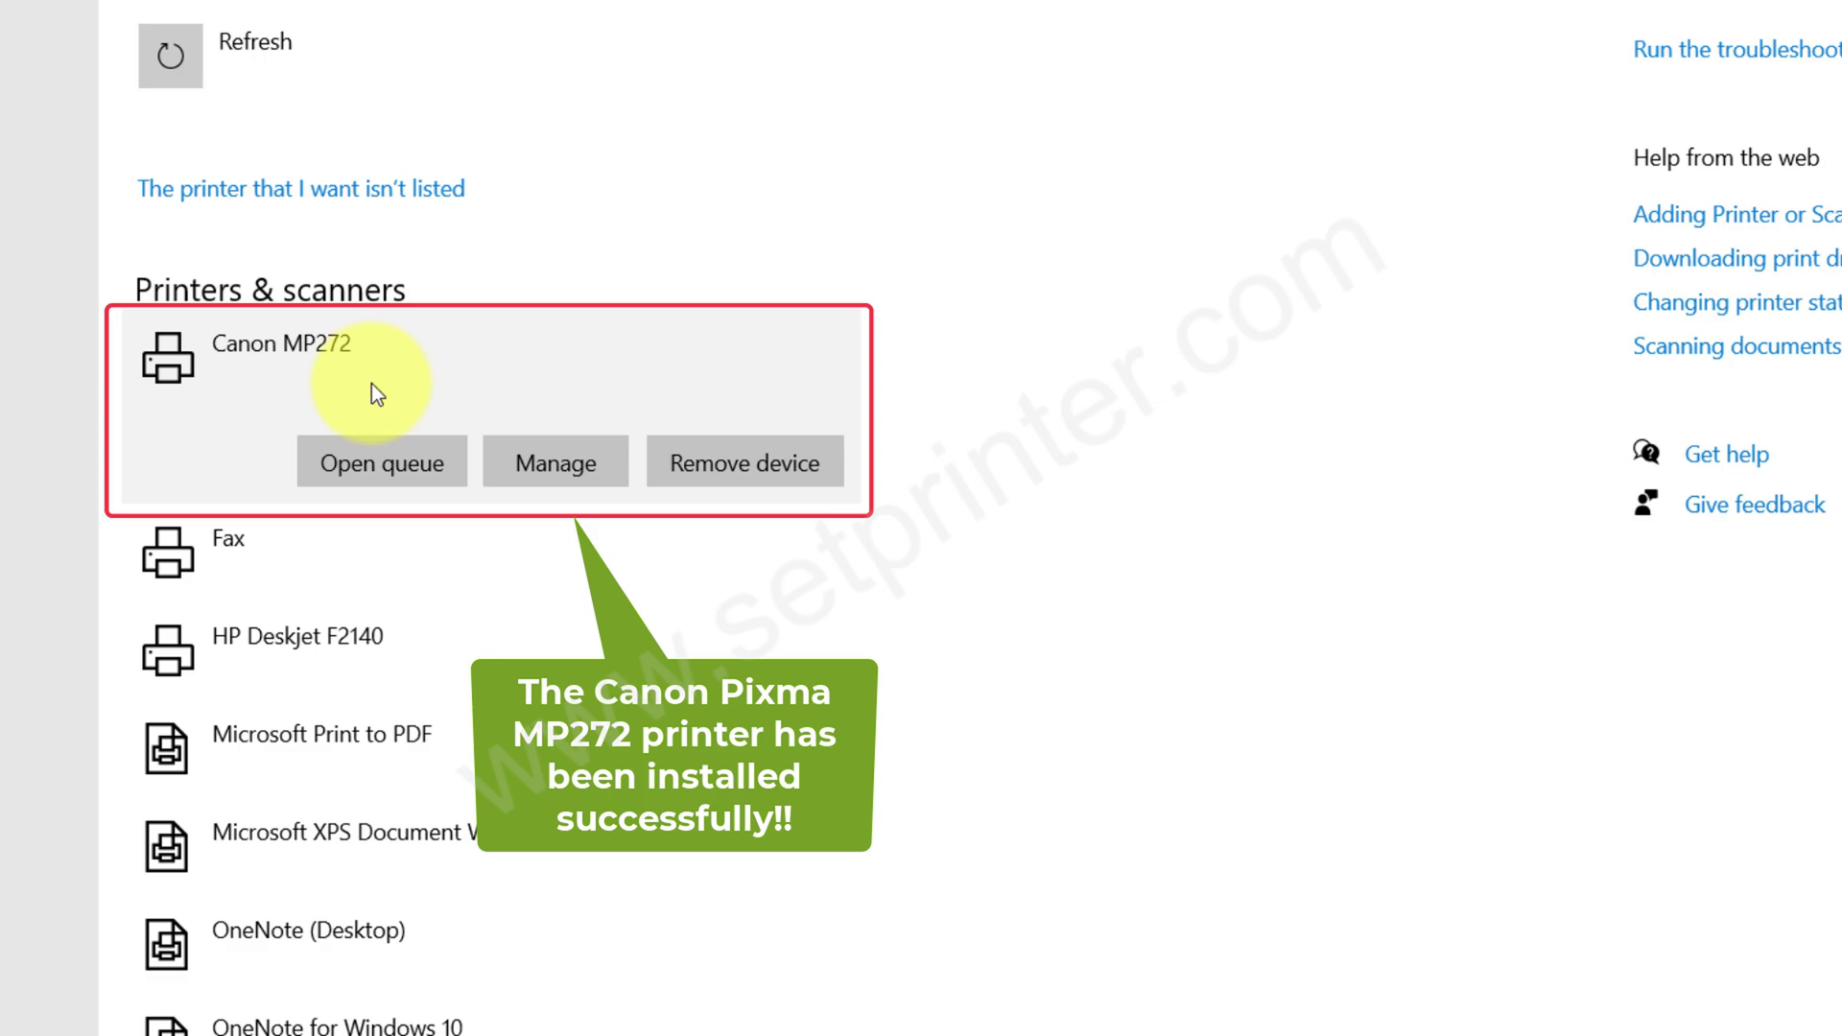